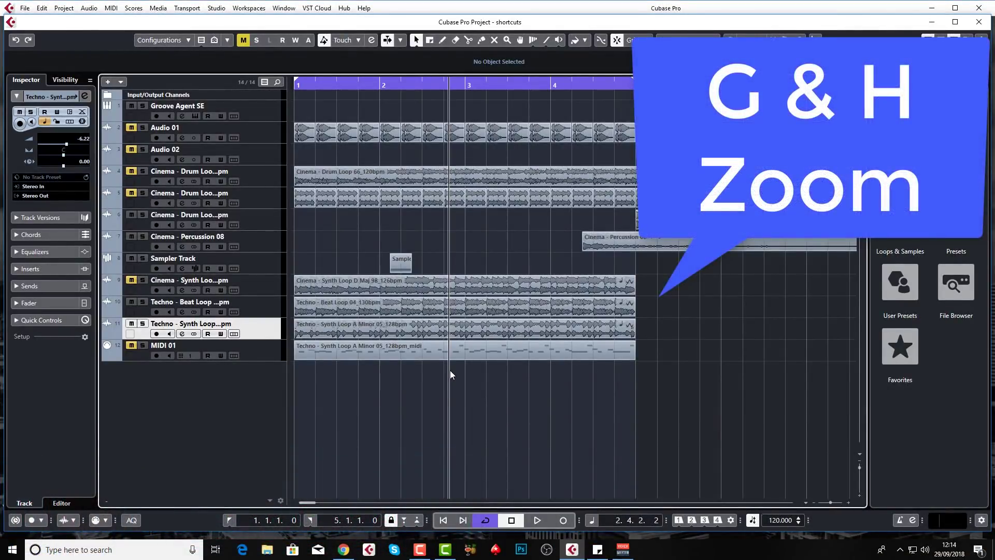
# Zoom the timeline in and out with H/G and resize track rows with Shift+G/Shift+H, ending on bars 1–17.
pyautogui.press('h')
pyautogui.press('h')
pyautogui.press('h')
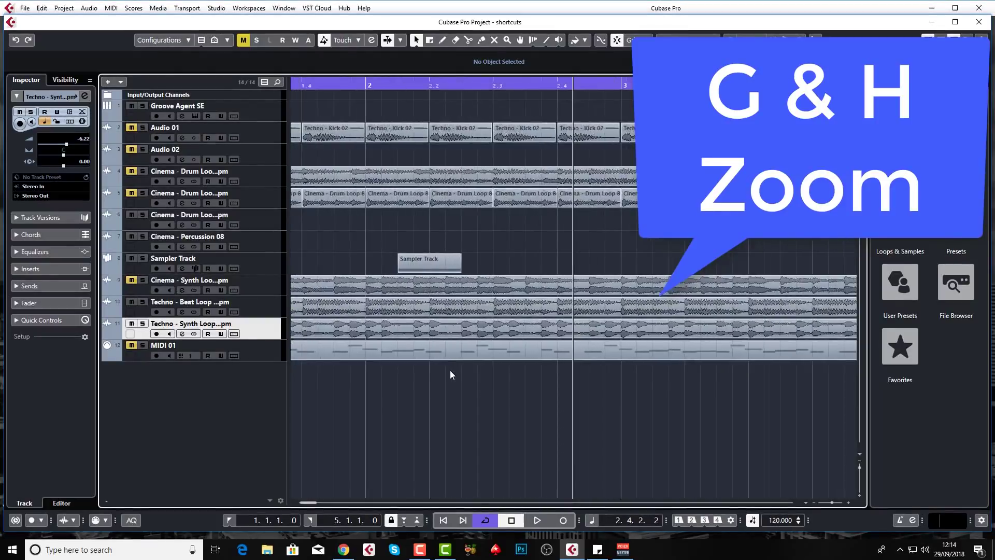
pyautogui.press('g')
pyautogui.press('g')
pyautogui.press('g')
pyautogui.press('g')
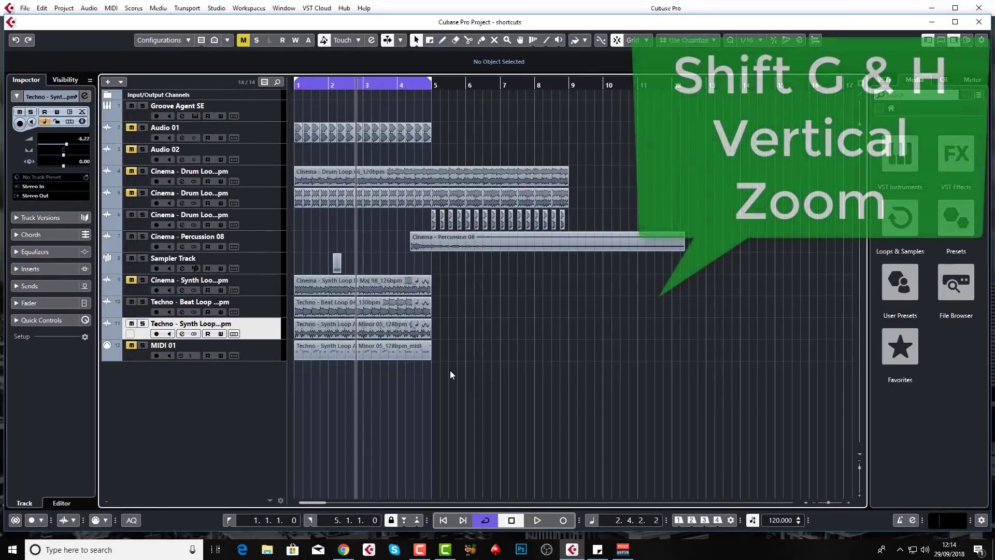
pyautogui.hotkey('shift', 'g')
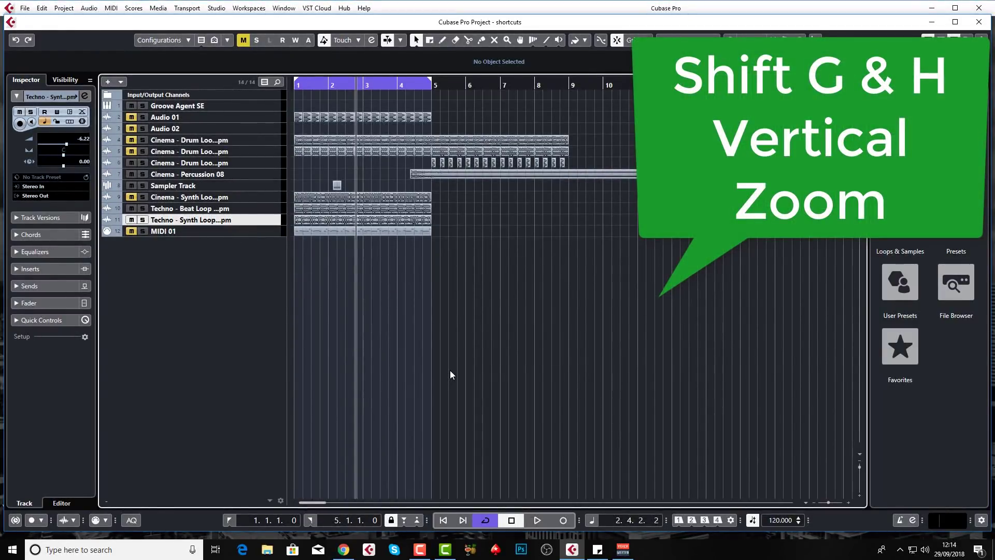
pyautogui.hotkey('shift', 'h')
pyautogui.hotkey('shift', 'h')
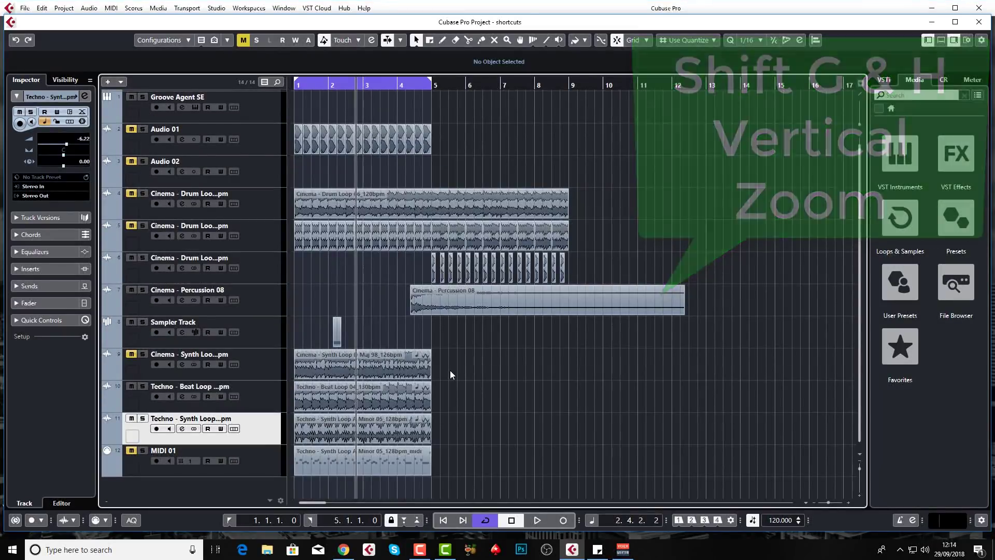
pyautogui.hotkey('shift', 'g')
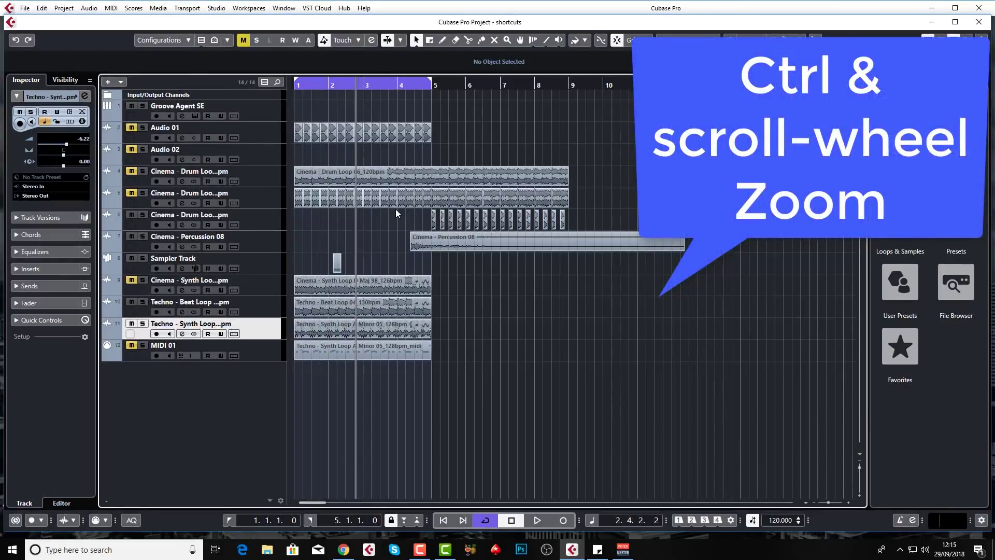
# Zoom in with Ctrl+scroll and scroll horizontally back to bar 1 so bars 1–4 fill the view.
pyautogui.keyDown('ctrl'); pyautogui.scroll(3, 395, 210); pyautogui.keyUp('ctrl')
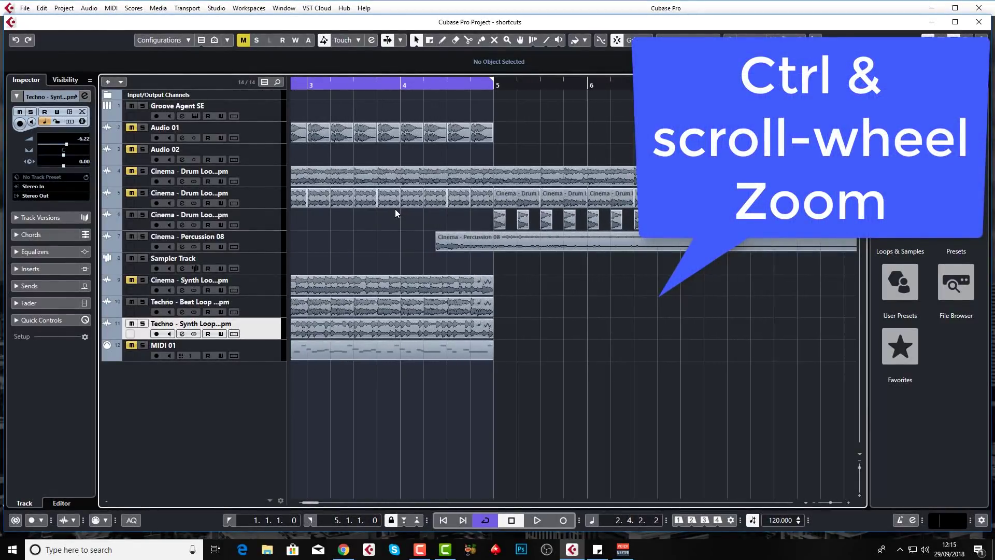
pyautogui.keyDown('ctrl'); pyautogui.scroll(-4, 395, 209); pyautogui.keyUp('ctrl')
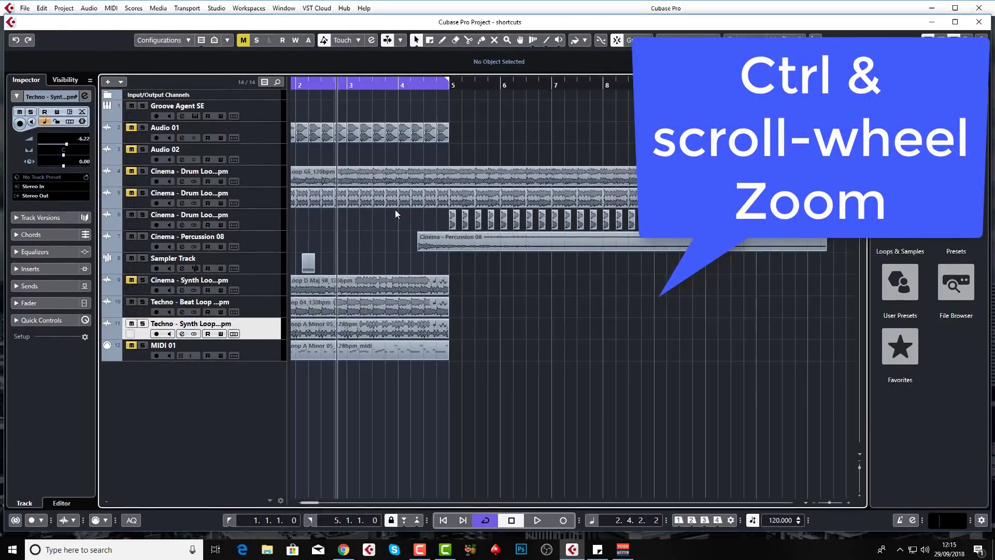
pyautogui.keyDown('shift'); pyautogui.hscroll(3, 395, 210); pyautogui.keyUp('shift')
pyautogui.keyDown('ctrl'); pyautogui.scroll(1, 395, 209); pyautogui.keyUp('ctrl')
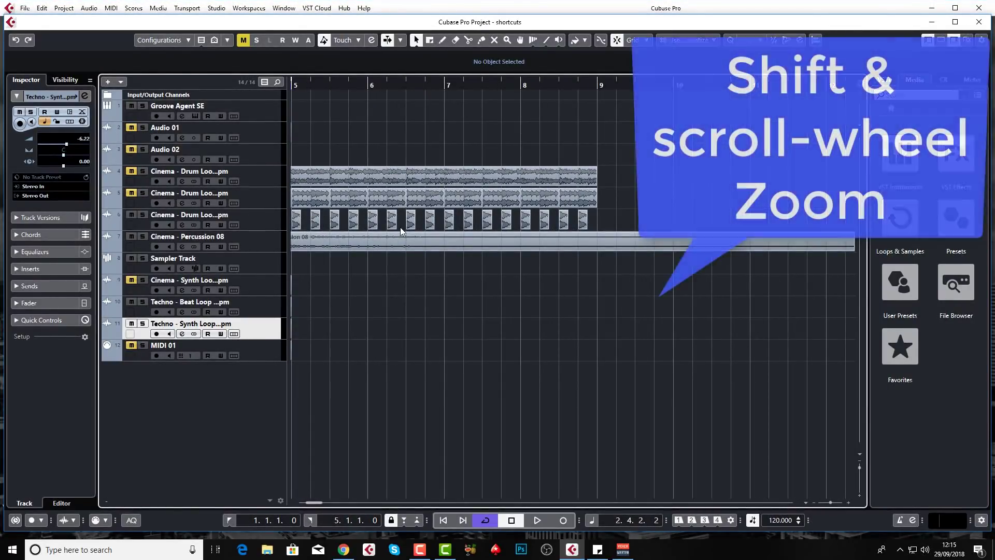
pyautogui.keyDown('shift'); pyautogui.hscroll(4, 400, 228); pyautogui.keyUp('shift')
pyautogui.keyDown('shift'); pyautogui.hscroll(-8, 402, 231); pyautogui.keyUp('shift')
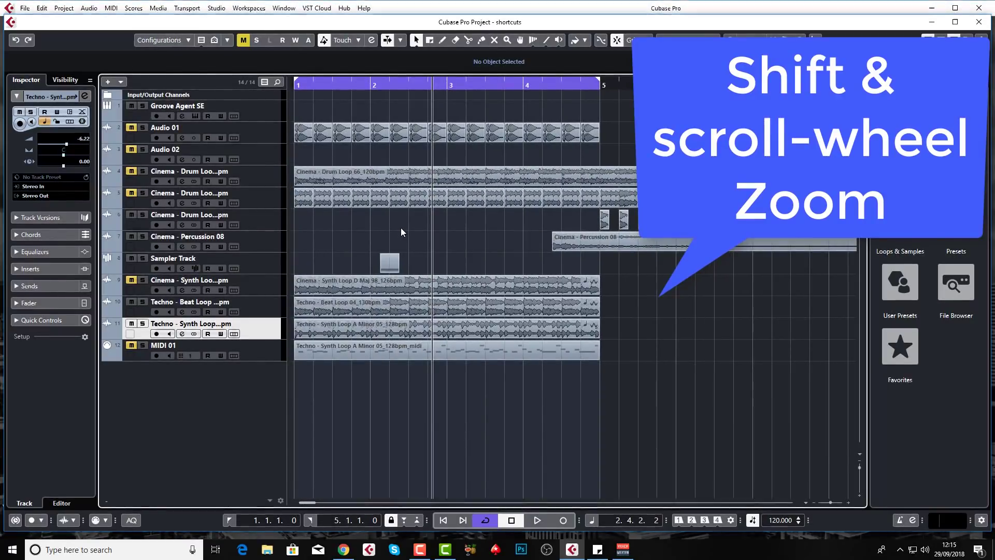
pyautogui.hscroll(4, 401, 231)
pyautogui.hscroll(10, 400, 228)
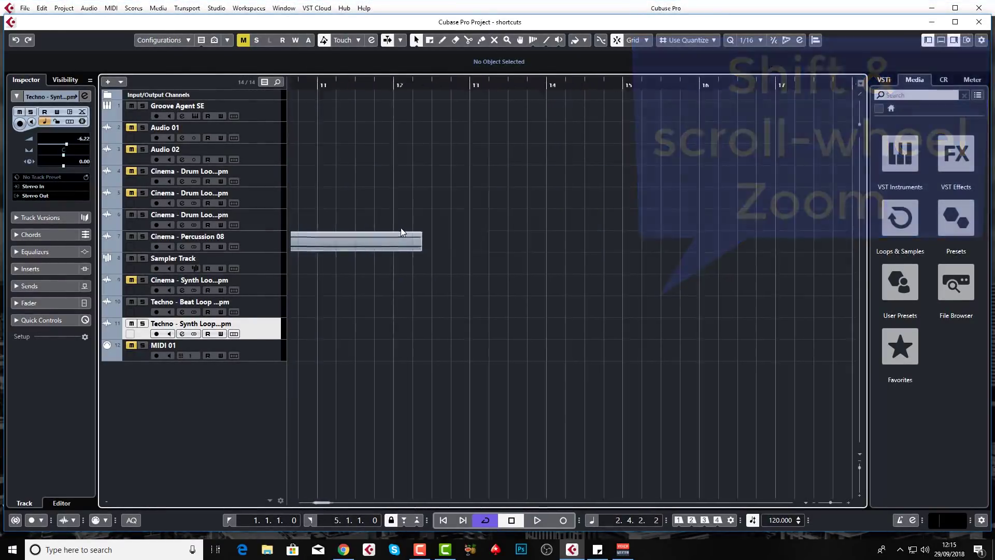
pyautogui.hscroll(-6, 400, 228)
pyautogui.hscroll(-8, 401, 228)
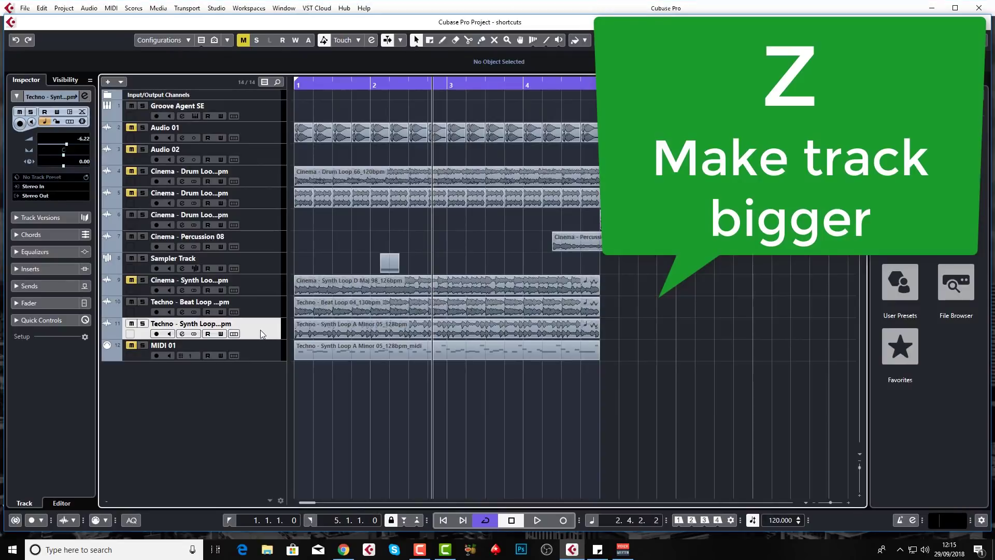
# Toggle the Techno Synth Loop track's enlarged view with Z, then resize it by dragging and with Ctrl+Up/Down.
pyautogui.press('z')
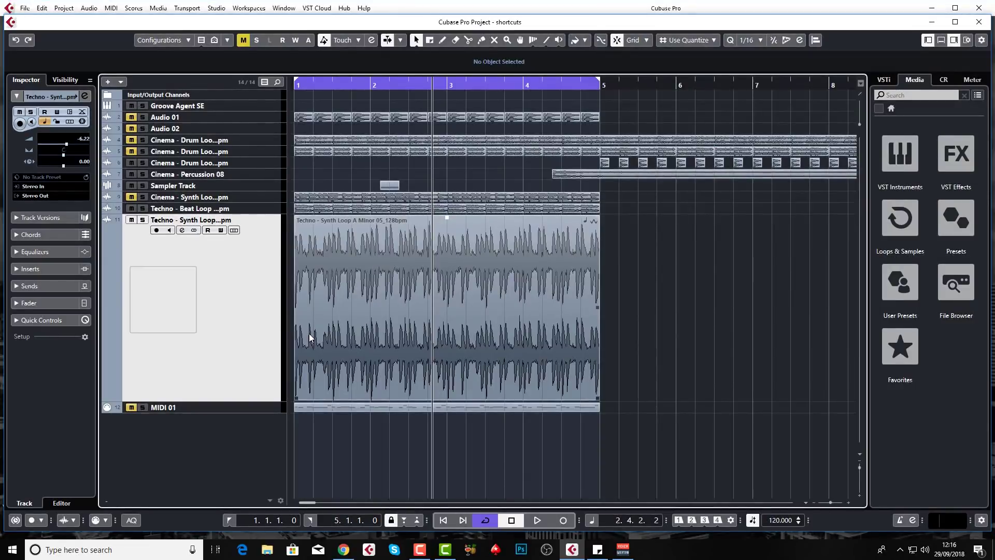
pyautogui.press('z')
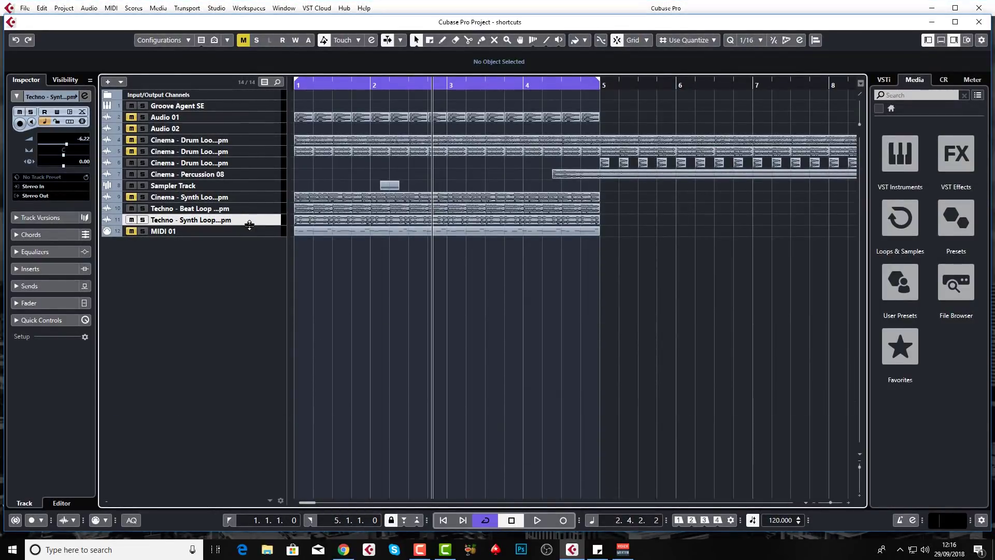
pyautogui.moveTo(250, 224); pyautogui.dragTo(255, 278)
pyautogui.click(364, 246)
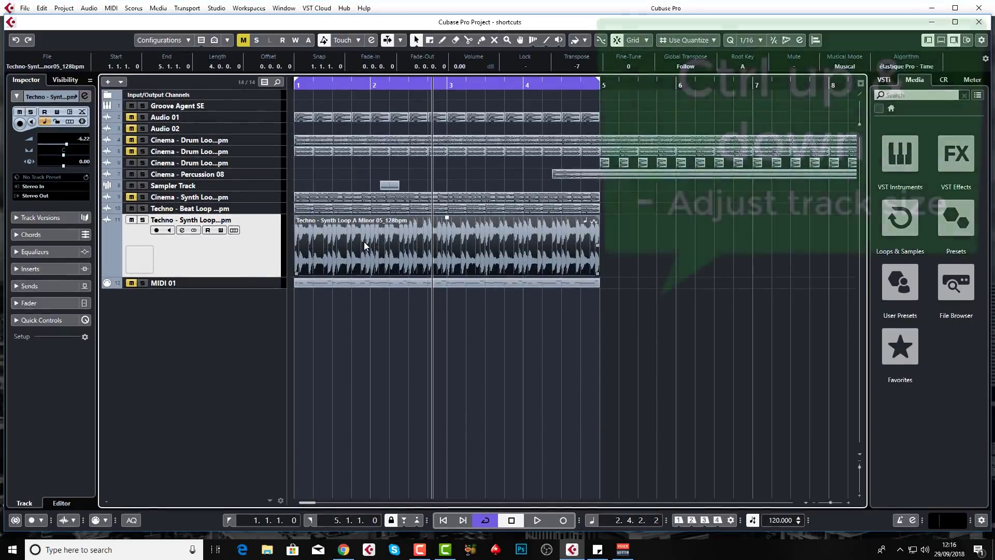
pyautogui.hotkey('ctrl', 'Down')
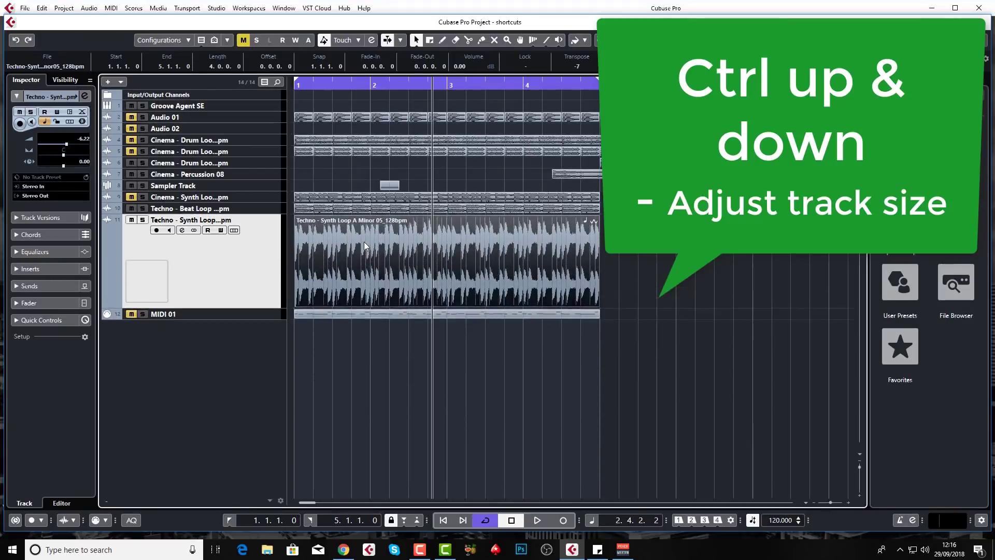
pyautogui.hotkey('ctrl', 'Up')
pyautogui.hotkey('ctrl', 'Up')
pyautogui.hotkey('ctrl', 'Down')
pyautogui.hotkey('ctrl', 'Down')
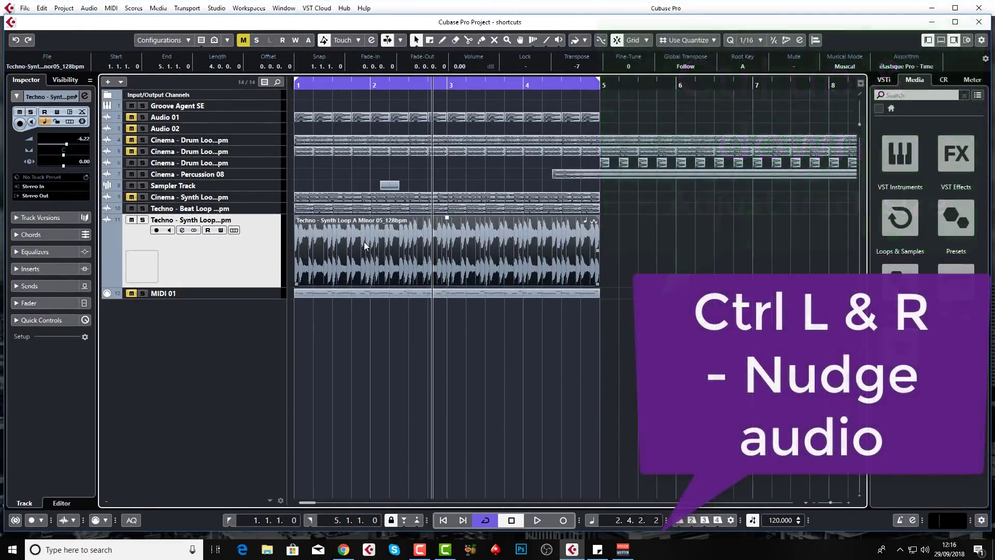
pyautogui.hotkey('ctrl', 'Right')
pyautogui.hotkey('ctrl', 'Right')
pyautogui.hotkey('ctrl', 'Right')
pyautogui.hotkey('ctrl', 'Right')
pyautogui.hotkey('ctrl', 'Right')
pyautogui.hotkey('ctrl', 'Right')
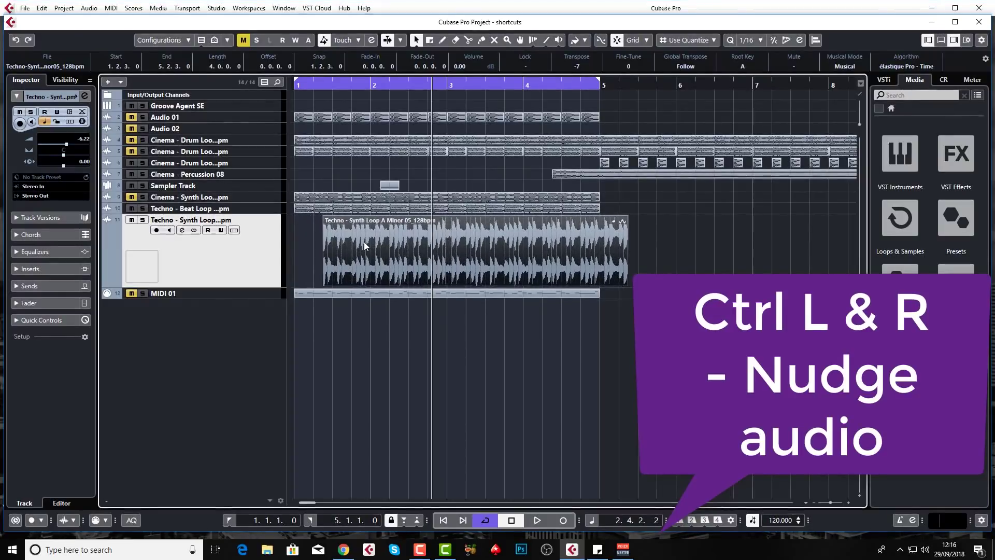
pyautogui.hotkey('ctrl', 'Right')
pyautogui.hotkey('ctrl', 'Right')
pyautogui.hotkey('ctrl', 'Right')
pyautogui.hotkey('ctrl', 'Right')
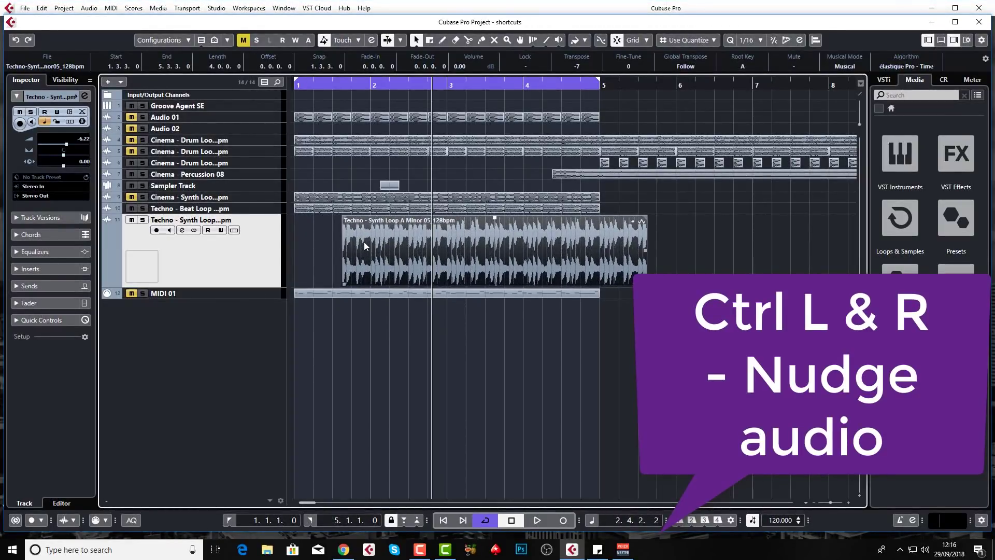
pyautogui.click(690, 40)
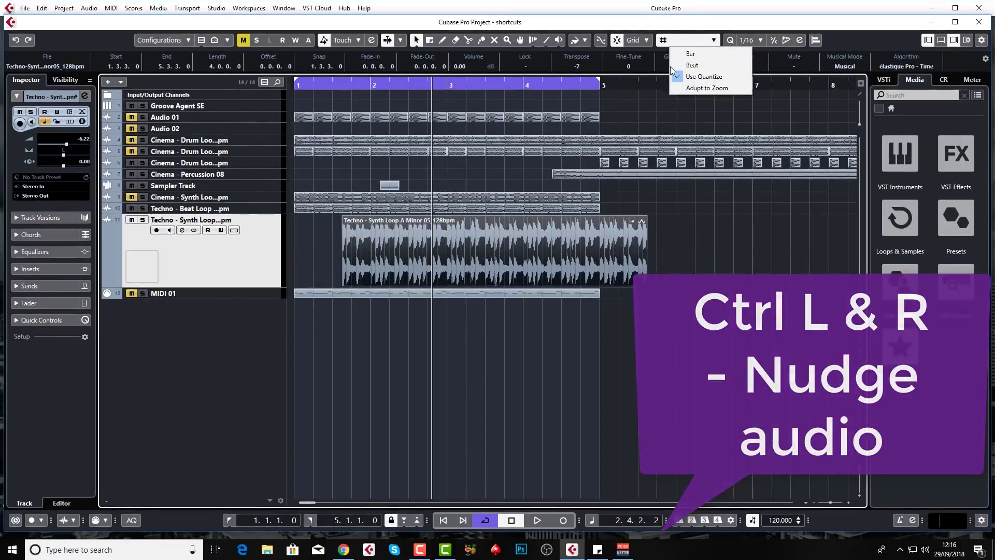
pyautogui.click(704, 76)
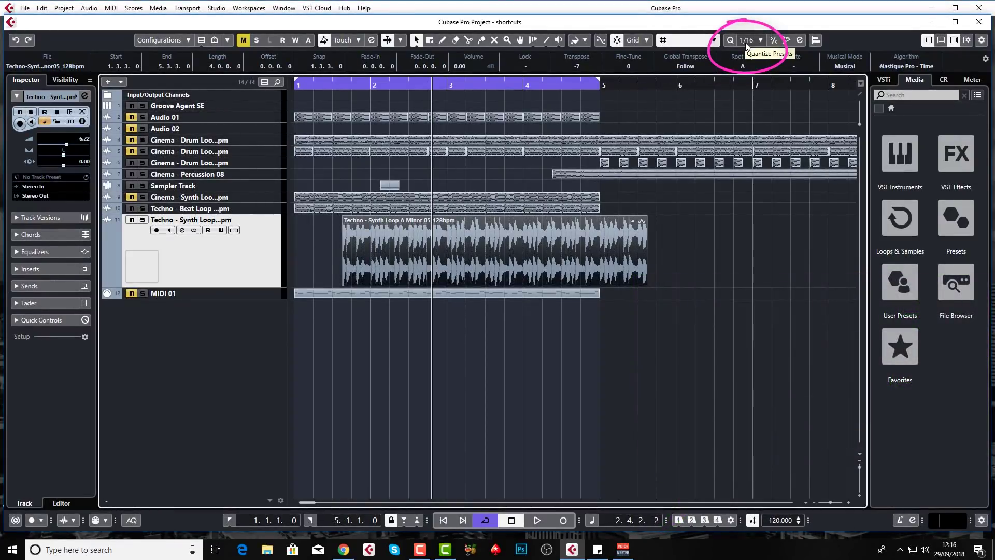
pyautogui.hotkey('ctrl', 'Left')
pyautogui.hotkey('ctrl', 'Left')
pyautogui.hotkey('ctrl', 'Left')
pyautogui.hotkey('ctrl', 'Left')
pyautogui.hotkey('ctrl', 'Left')
pyautogui.hotkey('ctrl', 'Left')
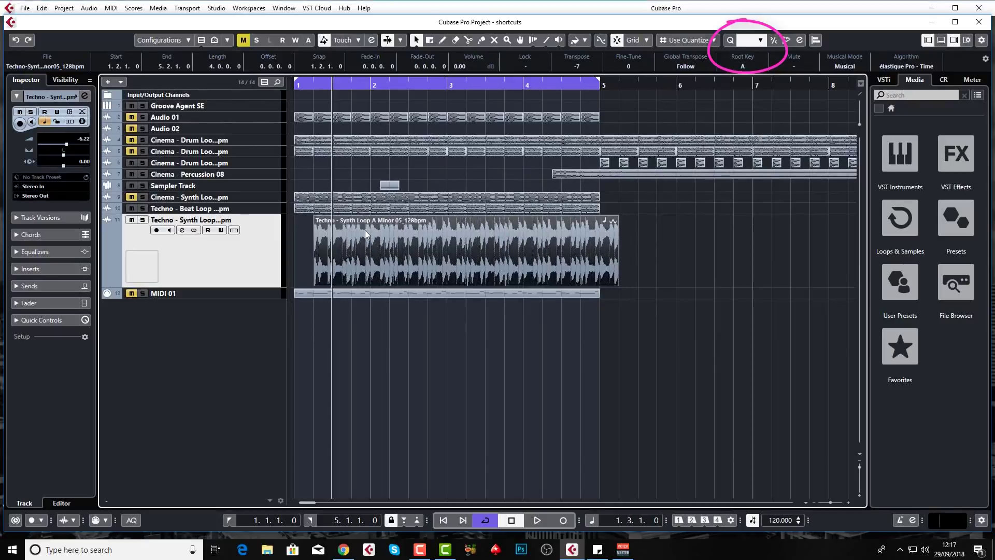
pyautogui.hotkey('ctrl', 'Left')
pyautogui.hotkey('ctrl', 'Left')
pyautogui.hotkey('ctrl', 'Left')
pyautogui.hotkey('ctrl', 'Left')
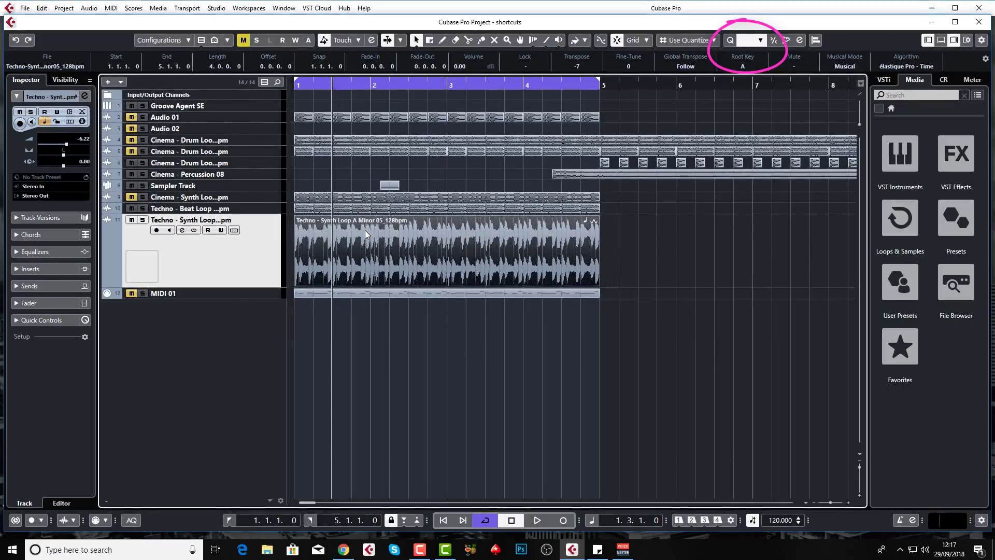
pyautogui.click(620, 154)
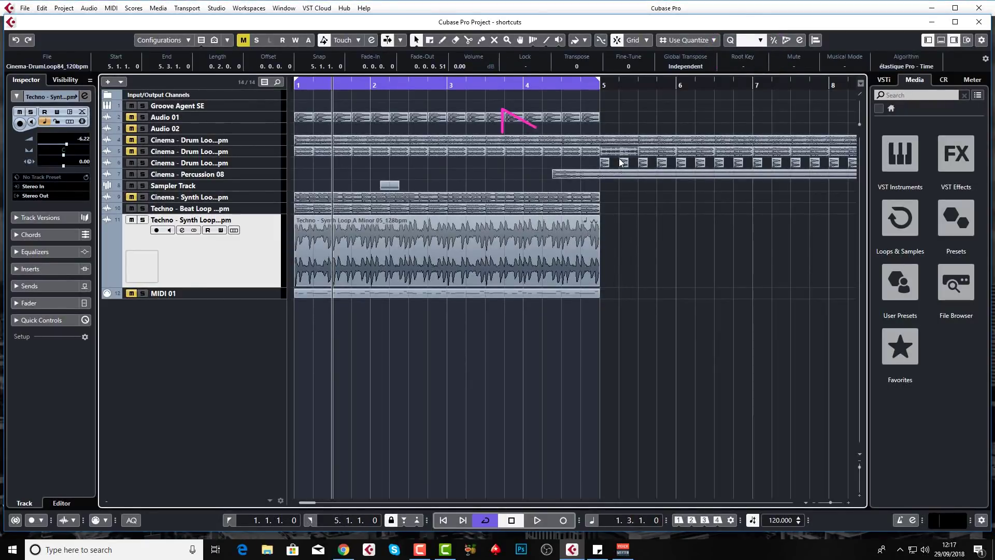
# Jump the cursor to the drum loop event's start at 5.3.1.0, then to the left and right locators.
pyautogui.press('l')
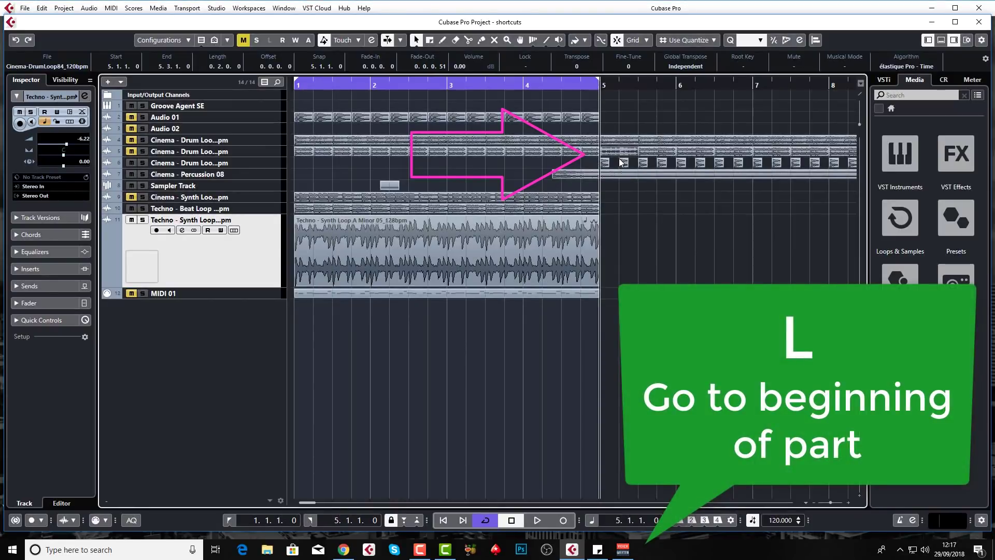
pyautogui.click(653, 151)
pyautogui.press('l')
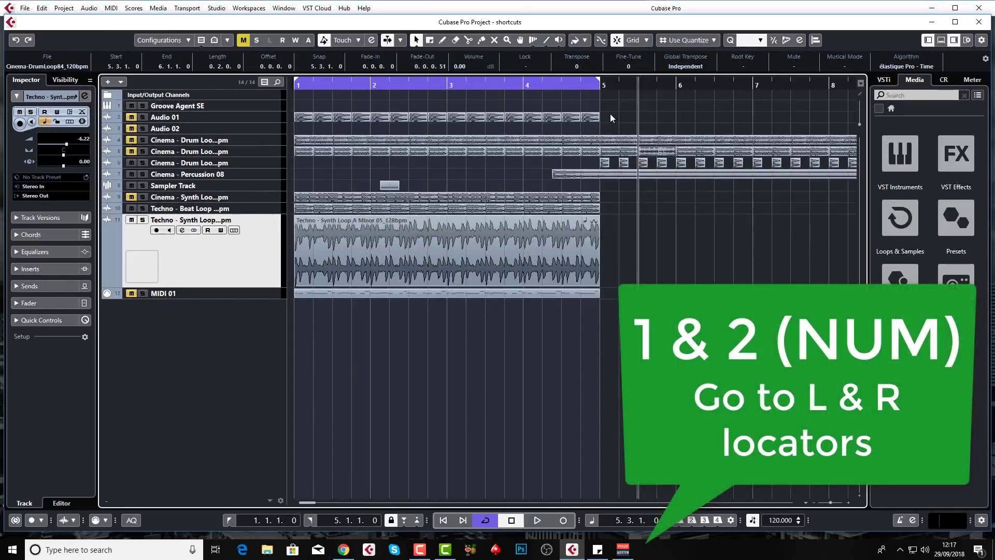
pyautogui.press('KP_1')
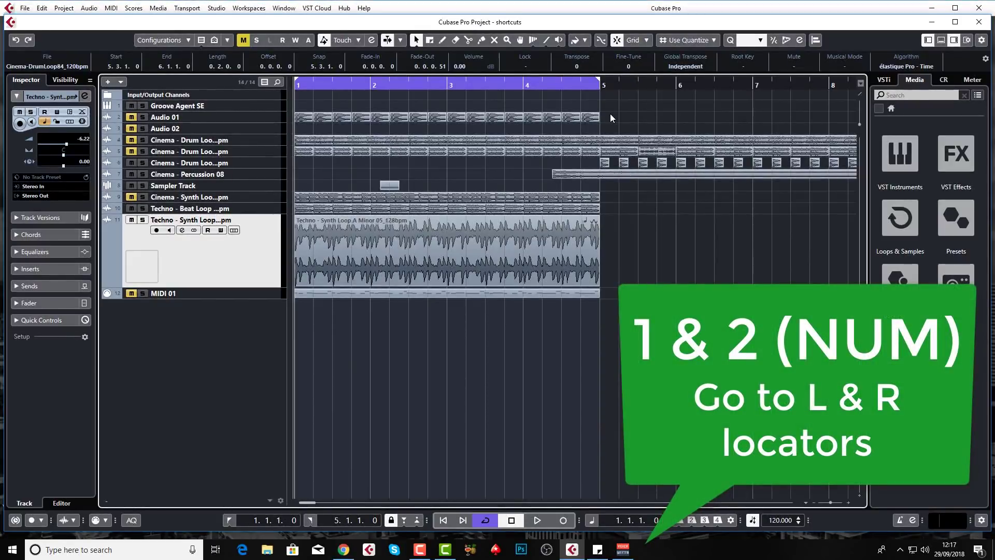
pyautogui.press('KP_2')
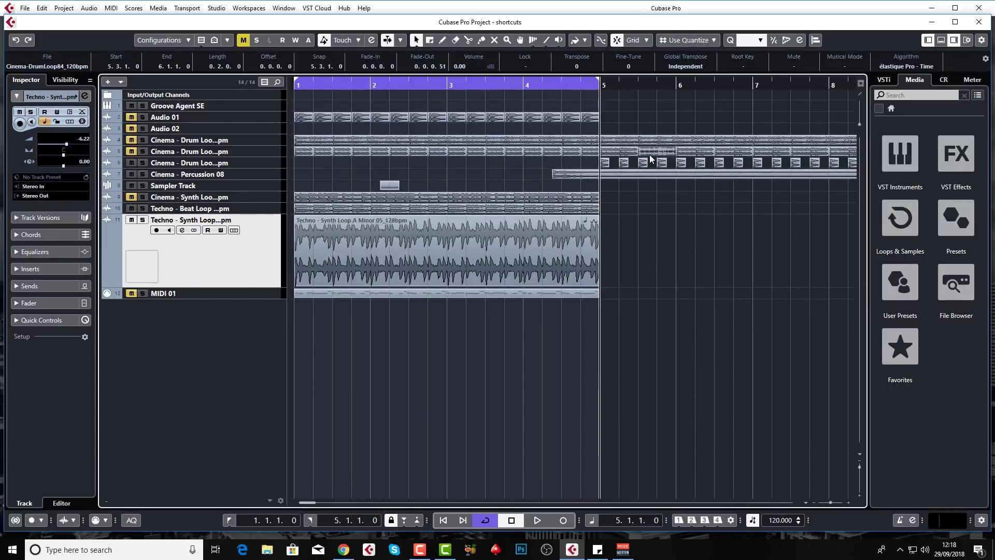
# Set locators around the drum loop part, disable cycle, and move the part one bar later.
pyautogui.press('p')
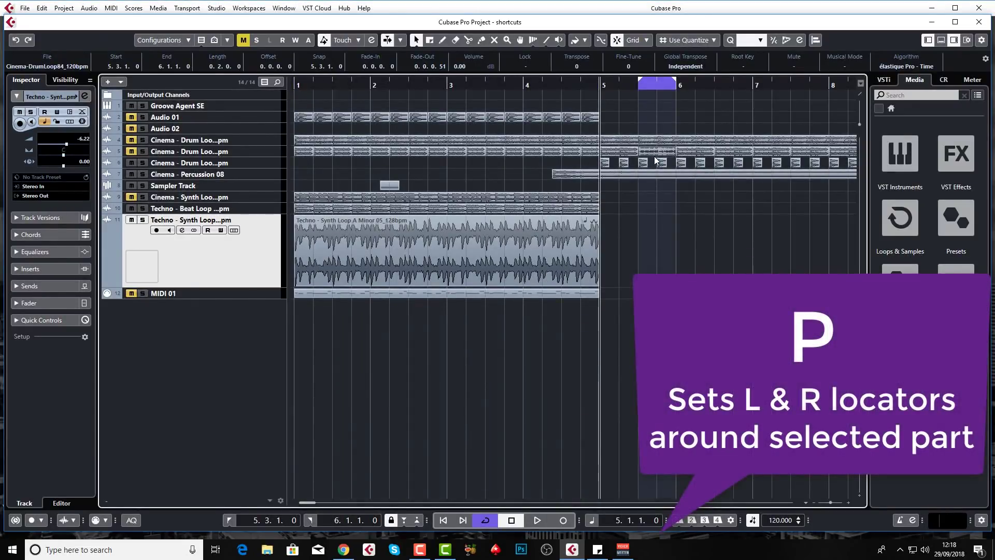
pyautogui.click(668, 92)
pyautogui.moveTo(659, 151); pyautogui.dragTo(735, 154)
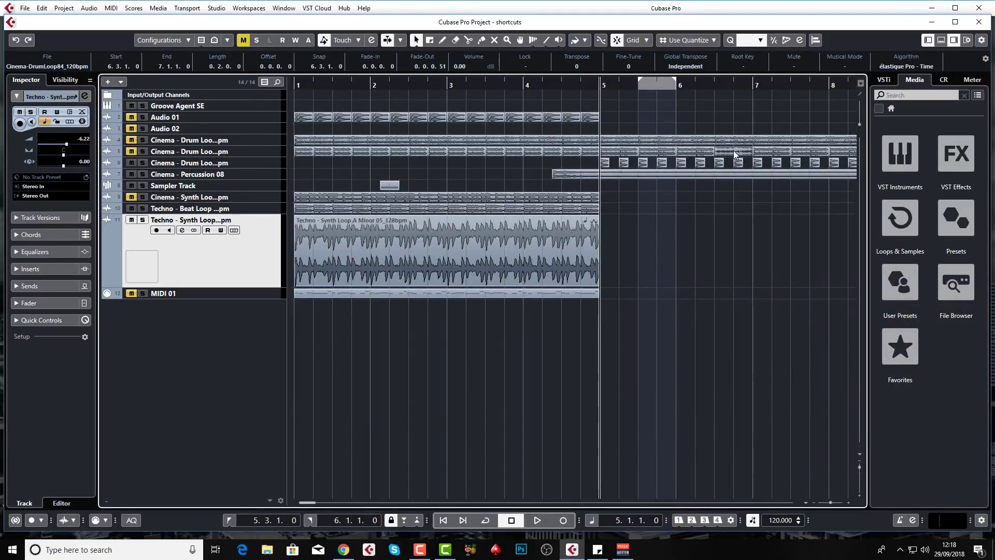
pyautogui.press('p')
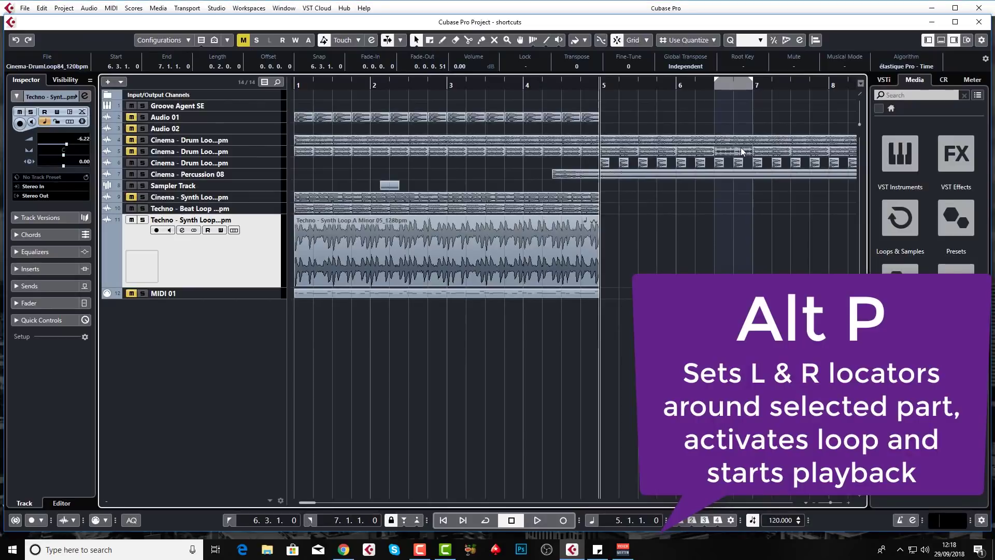
# Loop and play the locator range, then loop-play the Techno synth loop event with Alt+P.
pyautogui.hotkey('alt', 'p')
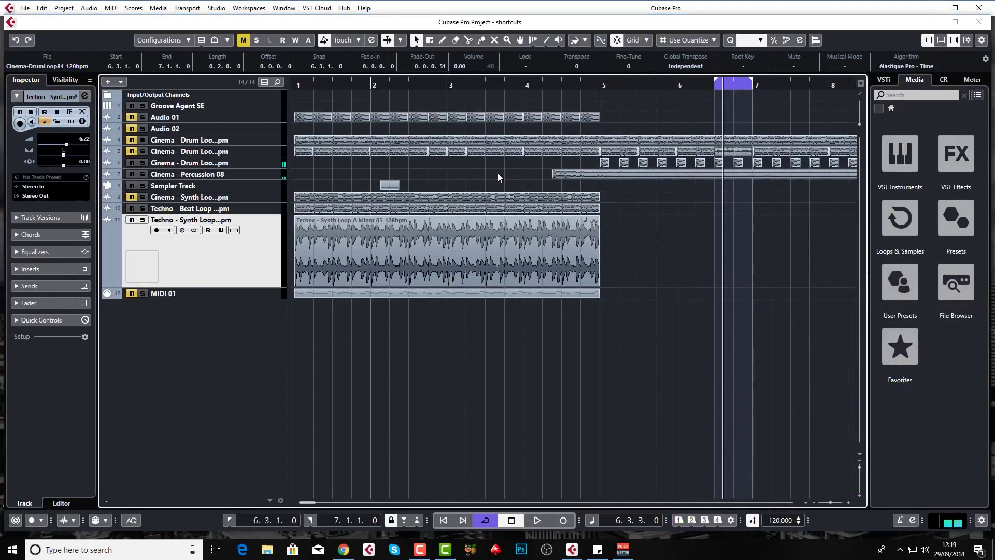
pyautogui.click(443, 251)
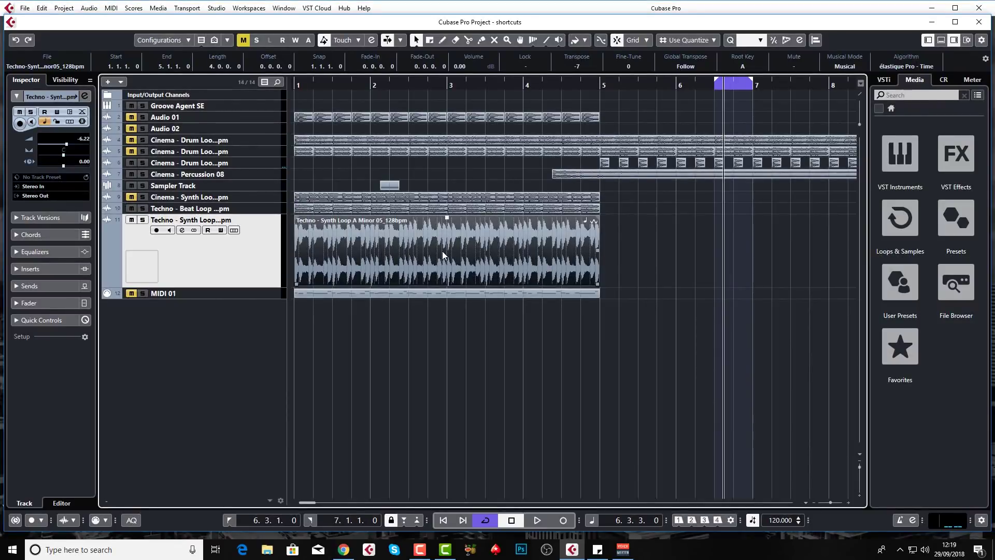
pyautogui.hotkey('alt', 'p')
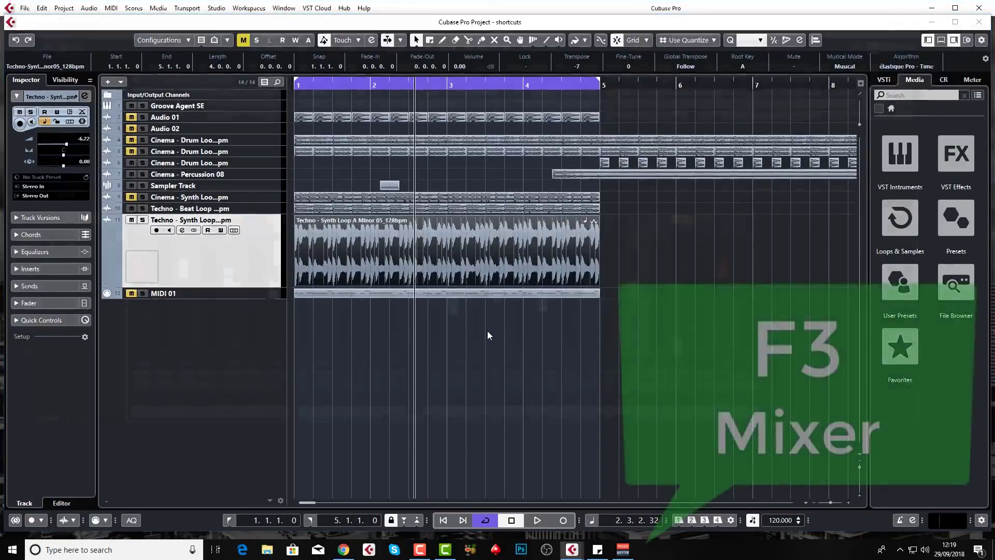
# Show the MixConsole in the lower zone with Alt+F3, cycling through inserts and sends back to the fader view.
pyautogui.press('F3')
pyautogui.press('F3')
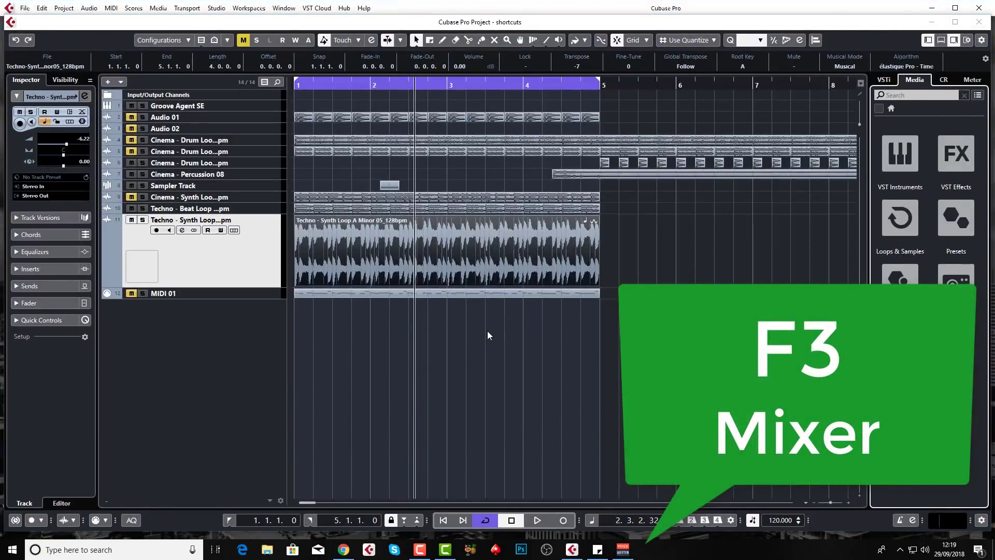
pyautogui.hotkey('alt', 'F3')
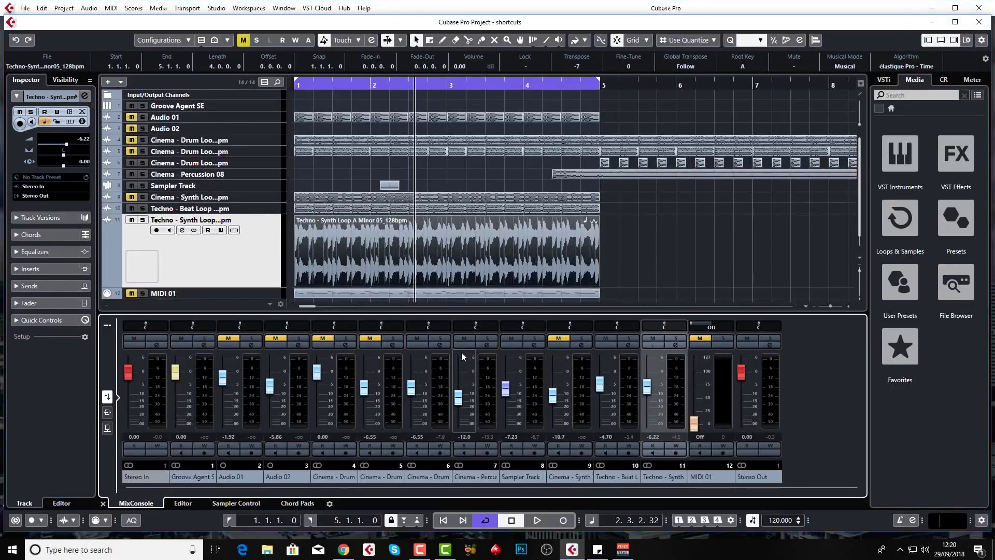
pyautogui.hotkey('ctrl', 'alt', 'Up')
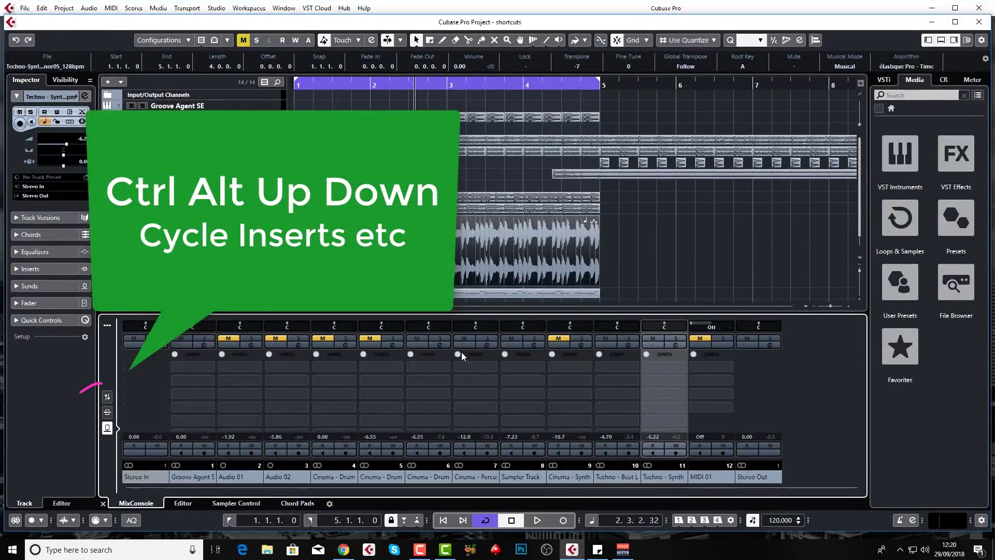
pyautogui.hotkey('ctrl', 'alt', 'Down')
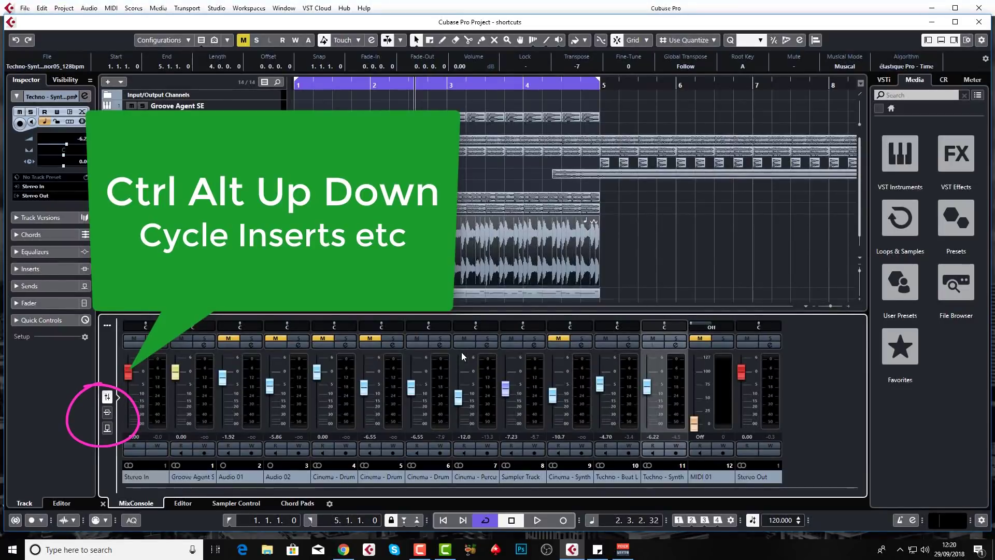
pyautogui.hotkey('ctrl', 'alt', 'Down')
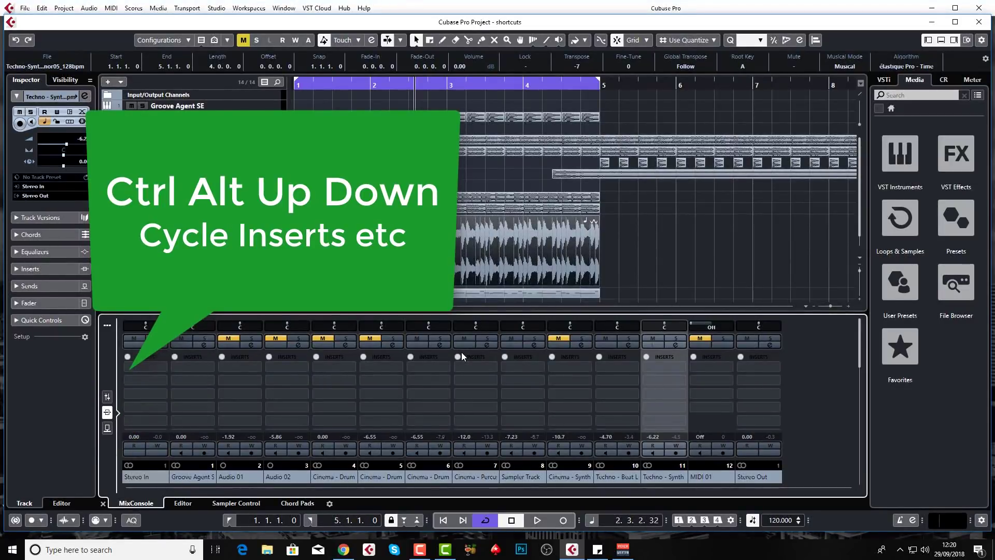
pyautogui.hotkey('ctrl', 'alt', 'Up')
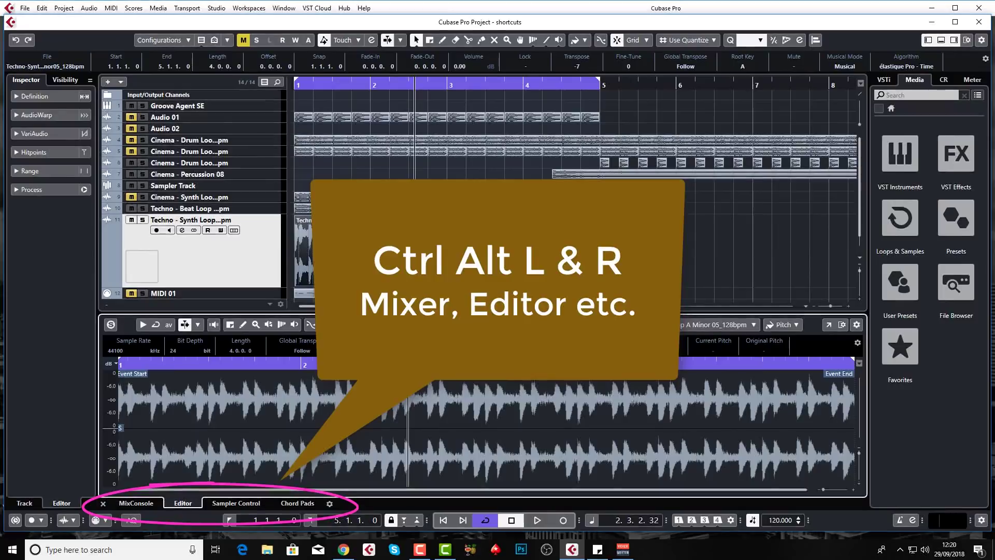
pyautogui.hotkey('ctrl', 'alt', 's')
pyautogui.hotkey('ctrl', 'alt', 'c')
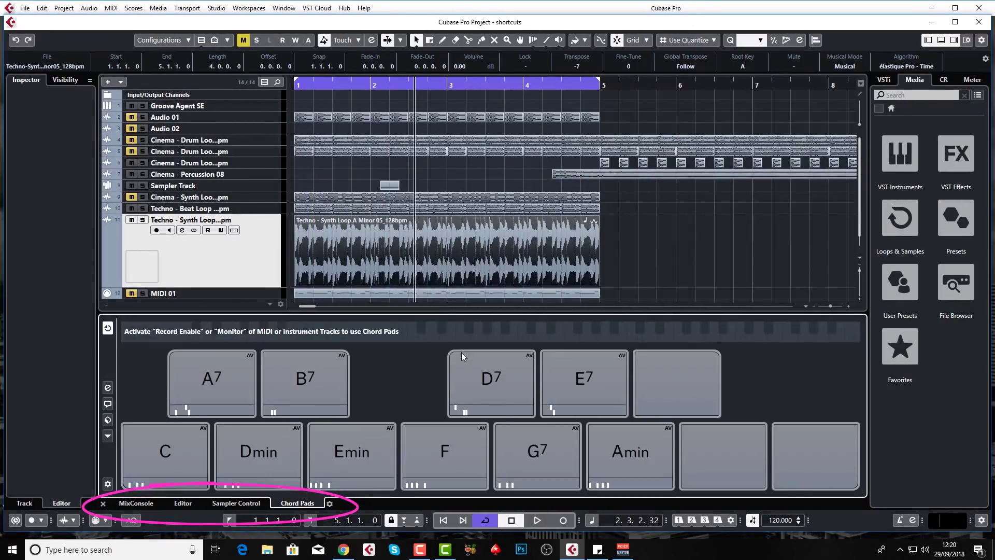
pyautogui.hotkey('ctrl', 'alt', 's')
pyautogui.hotkey('alt', 'F3')
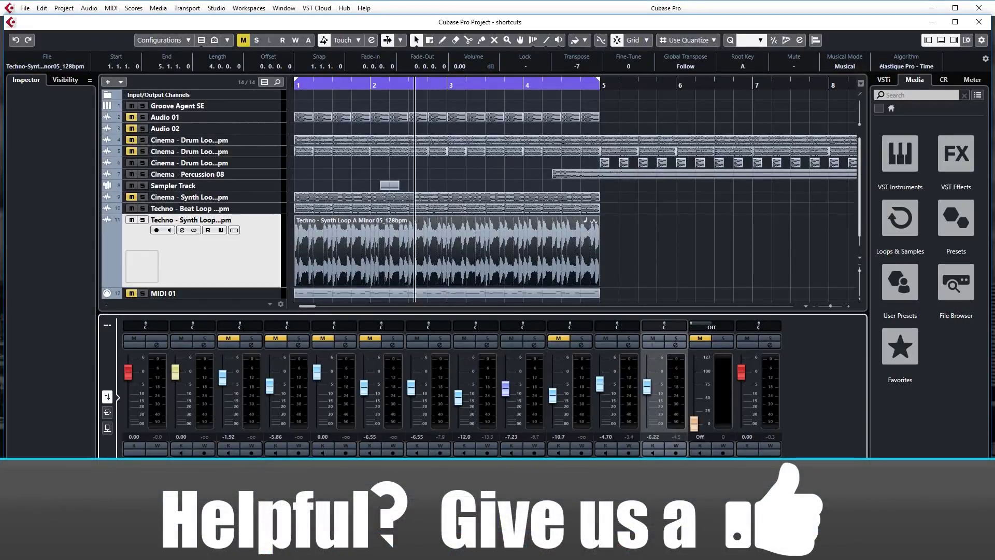
pyautogui.press('h')
pyautogui.press('h')
pyautogui.press('h')
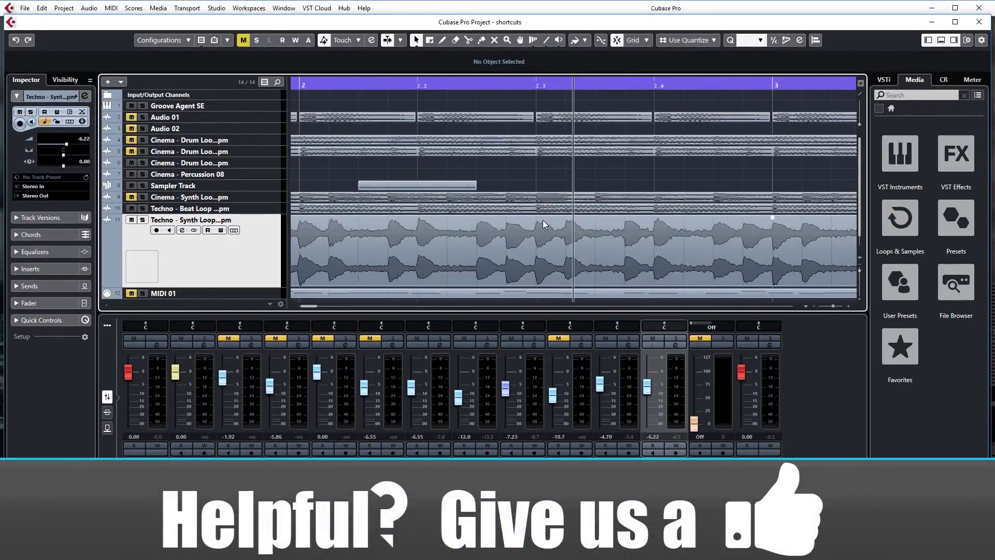
# Zoom in once more with H, then zoom out with Shift+F to show bars 1–12.
pyautogui.press('h')
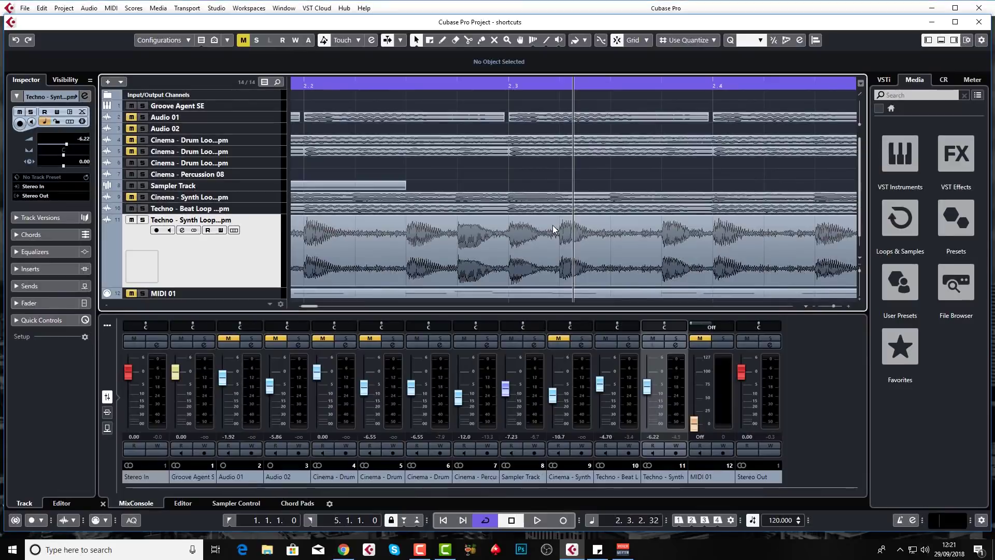
pyautogui.hotkey('shift', 'f')
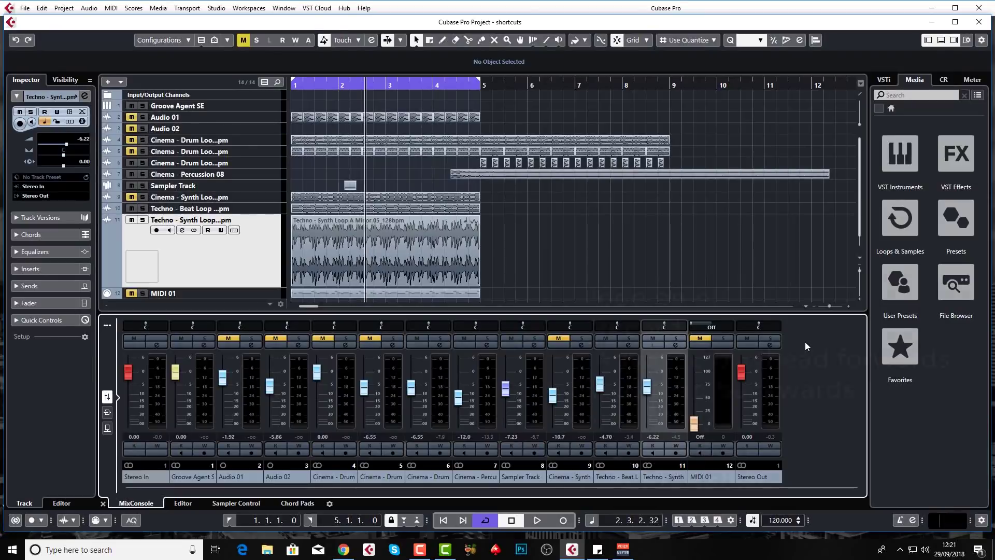
# Turn the loop off with numpad /, start and stop playback, and nudge the playhead forward and back.
pyautogui.press('KP_Divide')
pyautogui.press('KP_Divide')
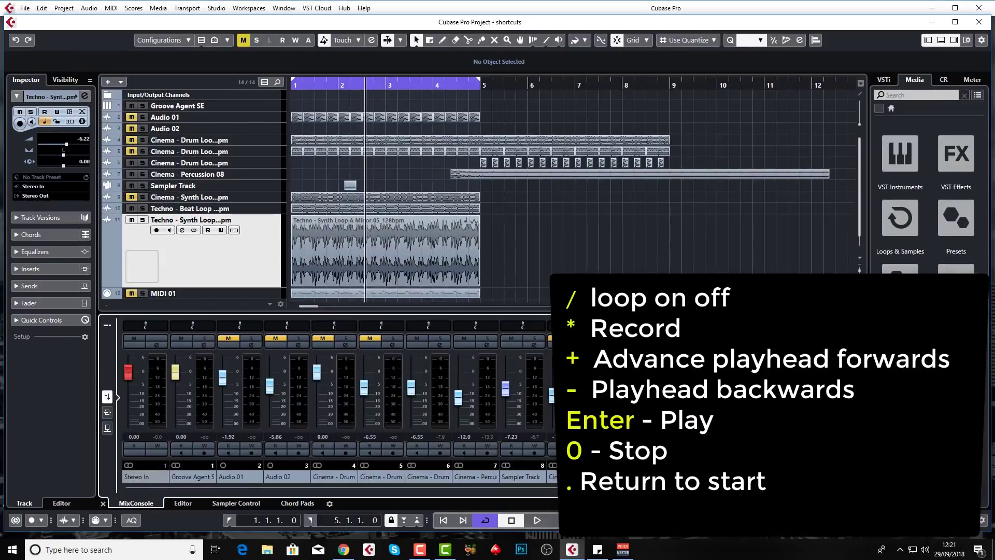
pyautogui.press('KP_Enter')
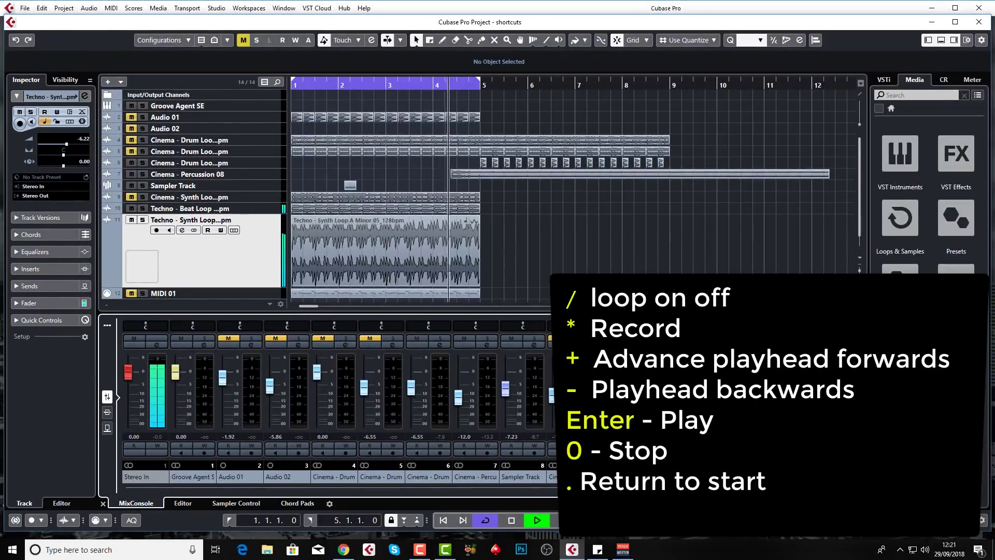
pyautogui.press('KP_0')
pyautogui.press('KP_Add')
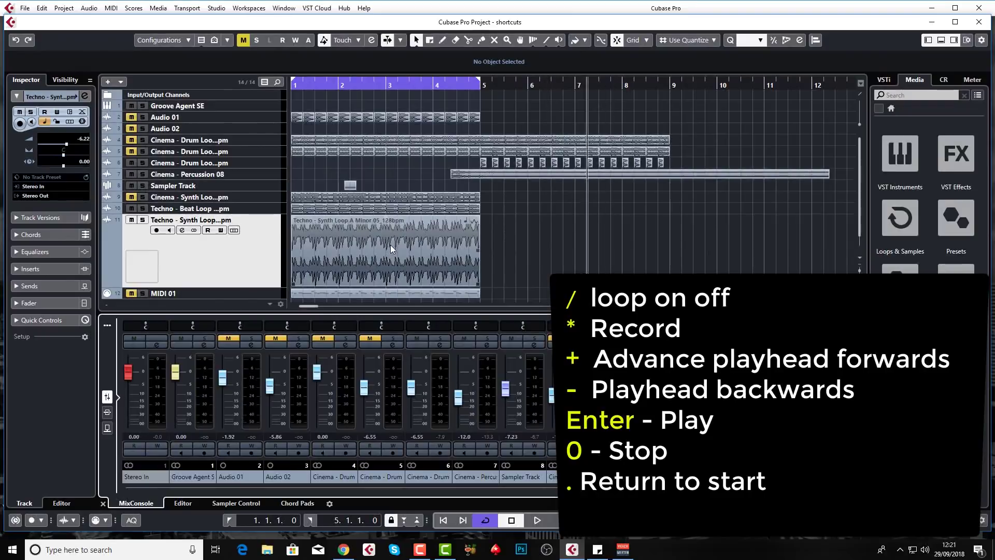
pyautogui.press('KP_Subtract')
pyautogui.press('KP_Subtract')
pyautogui.press('KP_Subtract')
pyautogui.press('KP_Subtract')
pyautogui.press('KP_Subtract')
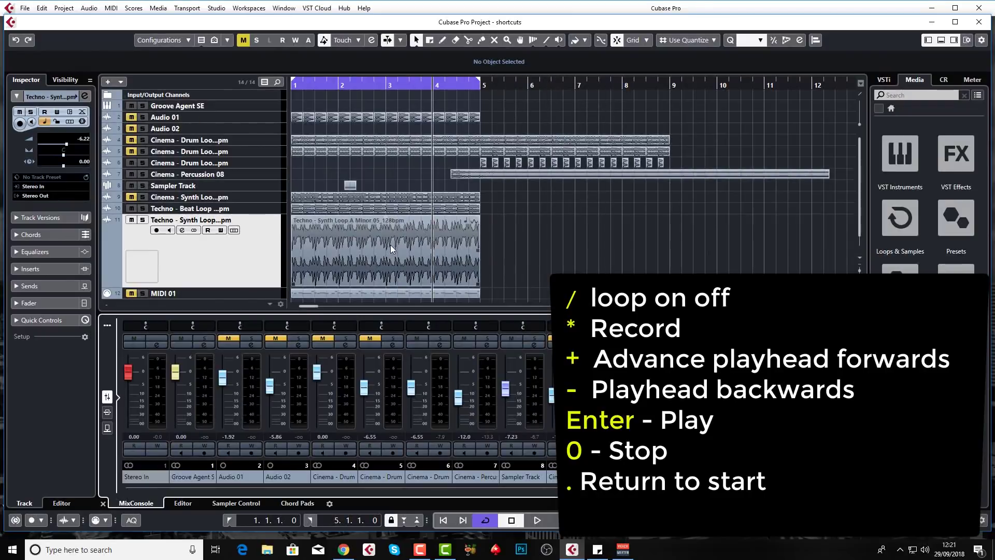
# Return the playhead to the project start, stop playback, and close the lower-zone mixer with Alt+F3.
pyautogui.press('KP_Decimal')
pyautogui.press('KP_Enter')
pyautogui.press('KP_Decimal')
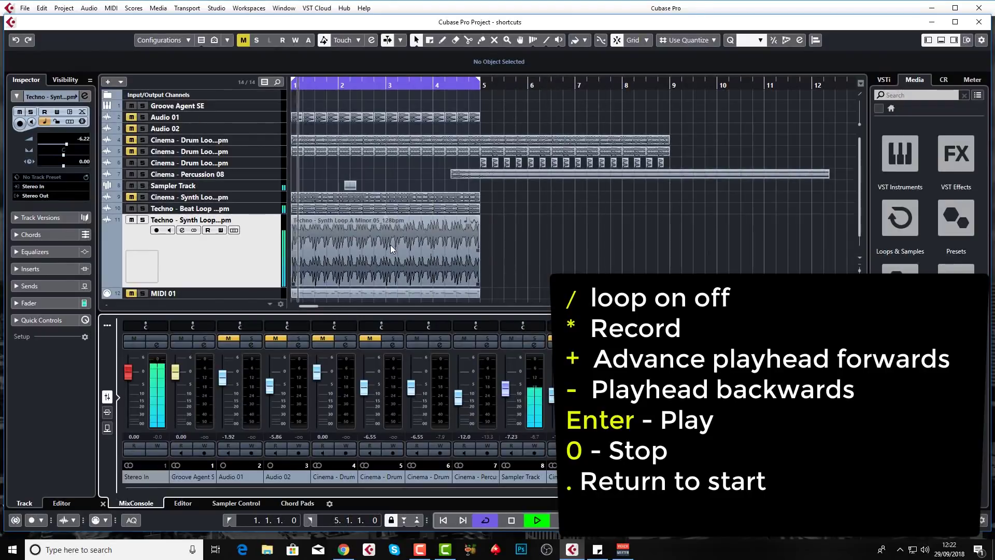
pyautogui.press('KP_0')
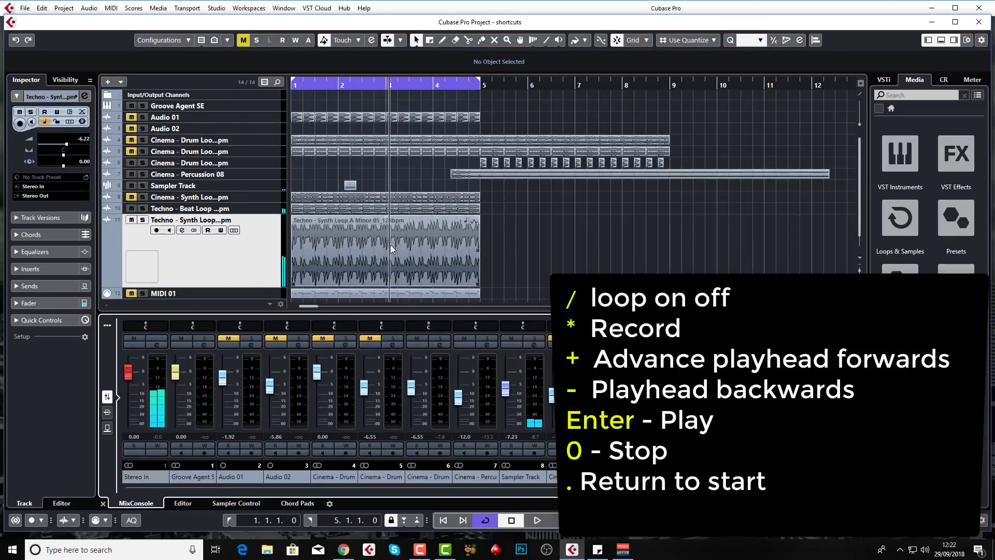
pyautogui.press('KP_Decimal')
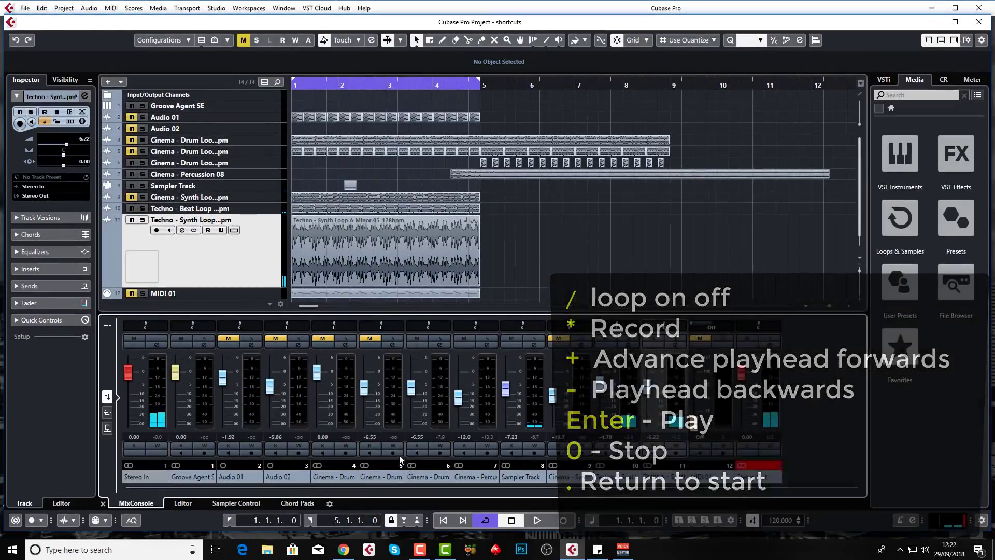
pyautogui.hotkey('alt', 'F3')
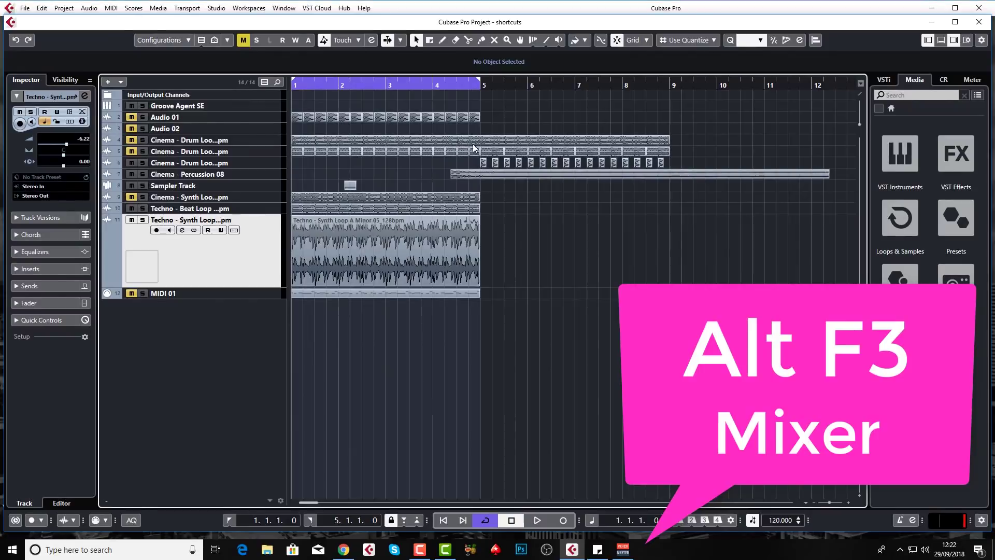
# Zoom in horizontally with H, make tracks taller with Shift+H, and pick the Range Selection tool (2).
pyautogui.press('h')
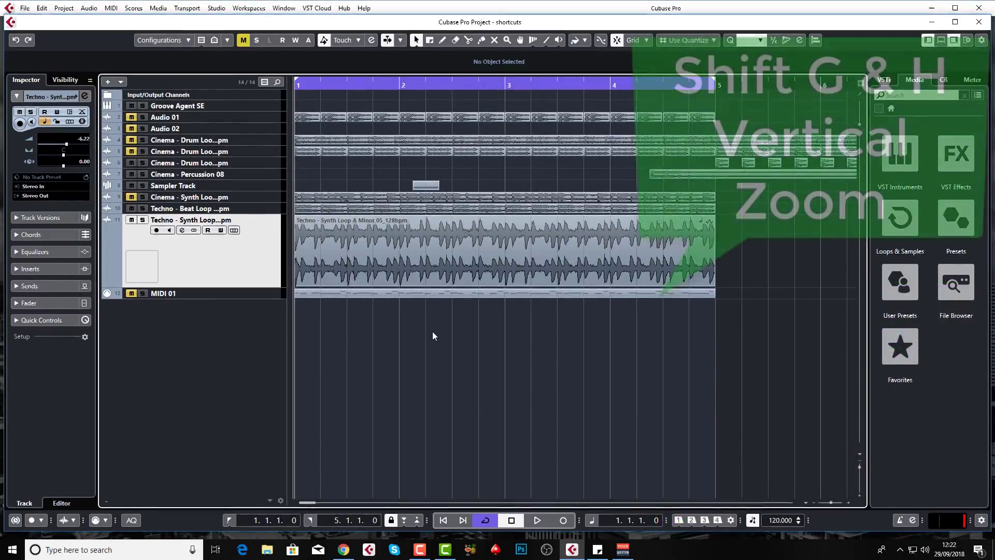
pyautogui.hotkey('shift', 'h')
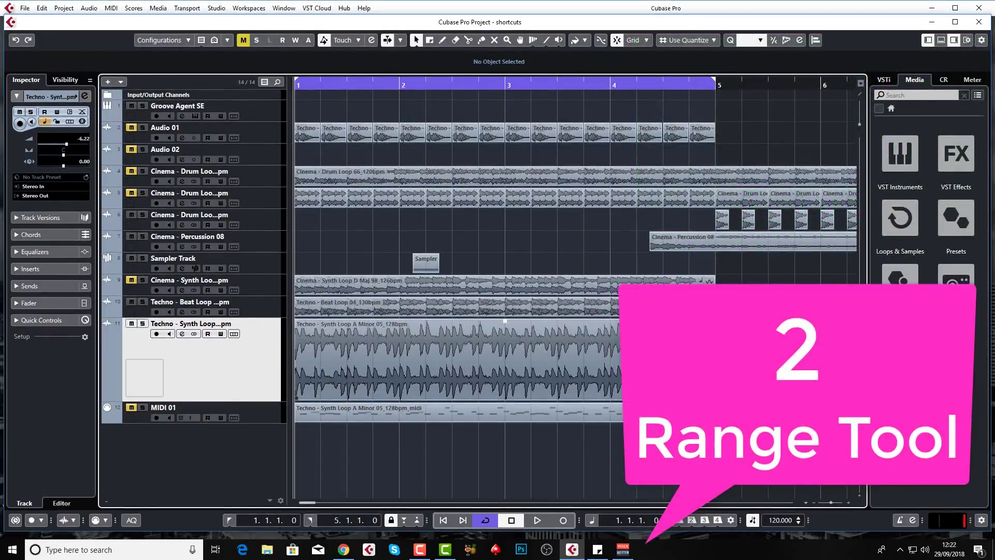
pyautogui.press('2')
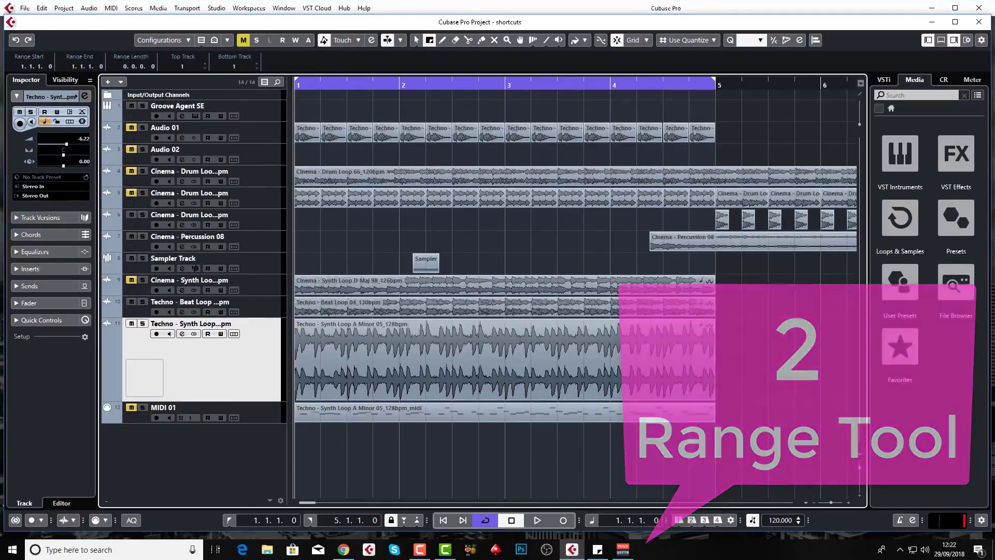
# Range-select the ends of tracks 9–11 around bar 5 and fade them out with A.
pyautogui.moveTo(735, 401); pyautogui.dragTo(702, 285)
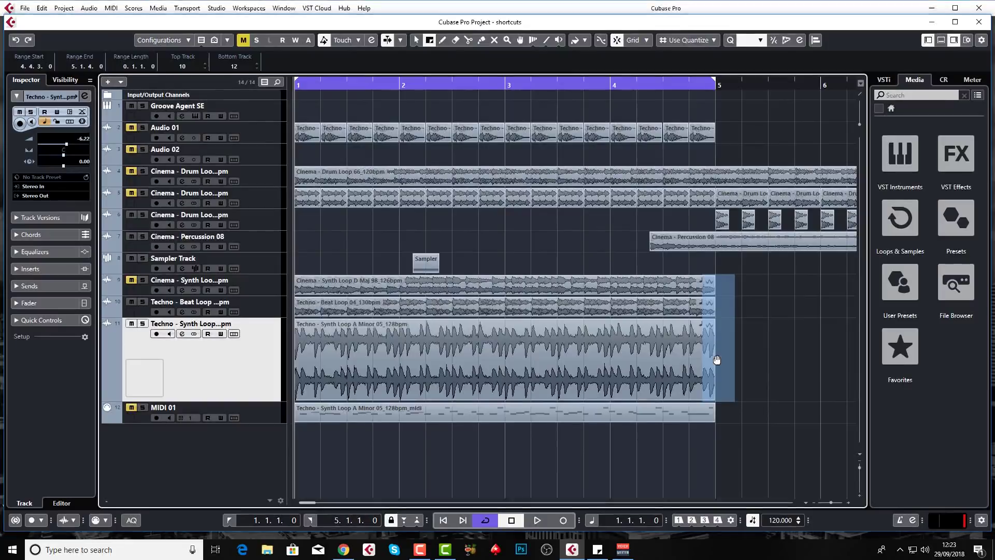
pyautogui.press('a')
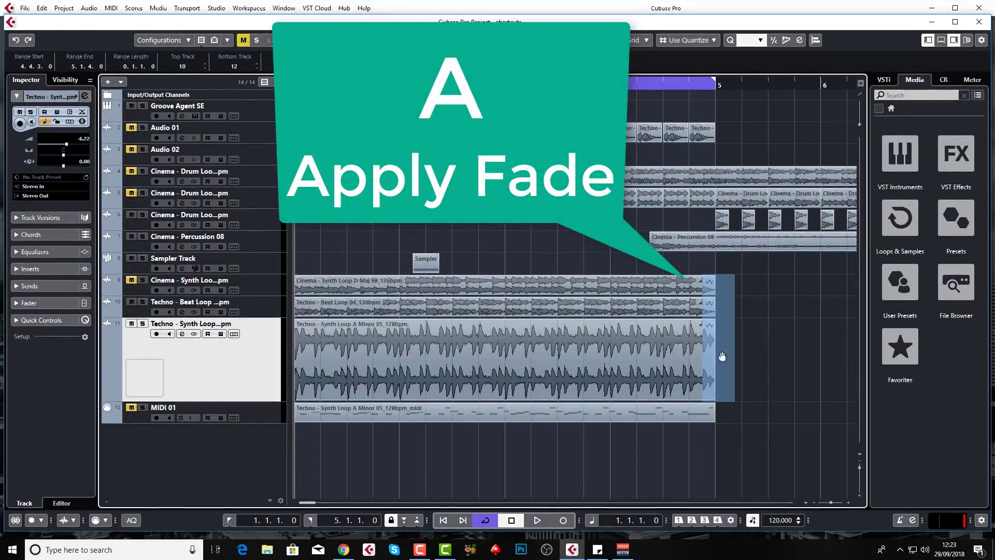
pyautogui.click(444, 350)
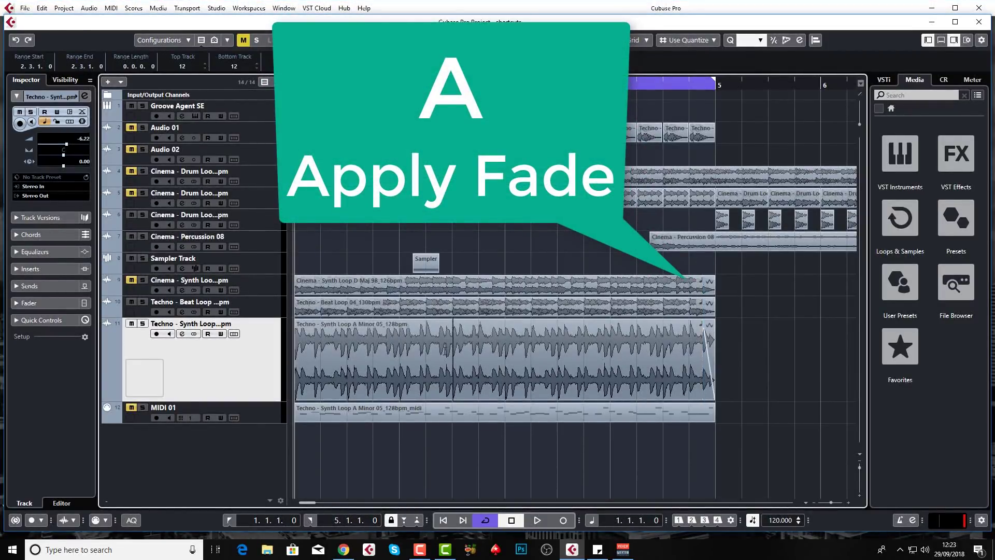
# Delete a short range inside the track 11 synth loop, then undo, redo, and undo the deletion.
pyautogui.moveTo(437, 351); pyautogui.dragTo(453, 351)
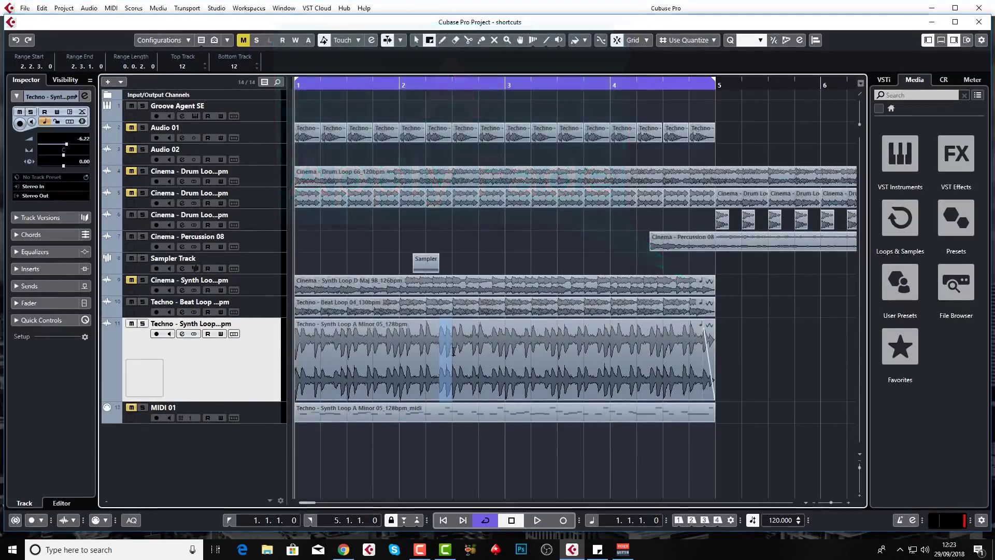
pyautogui.press('Delete')
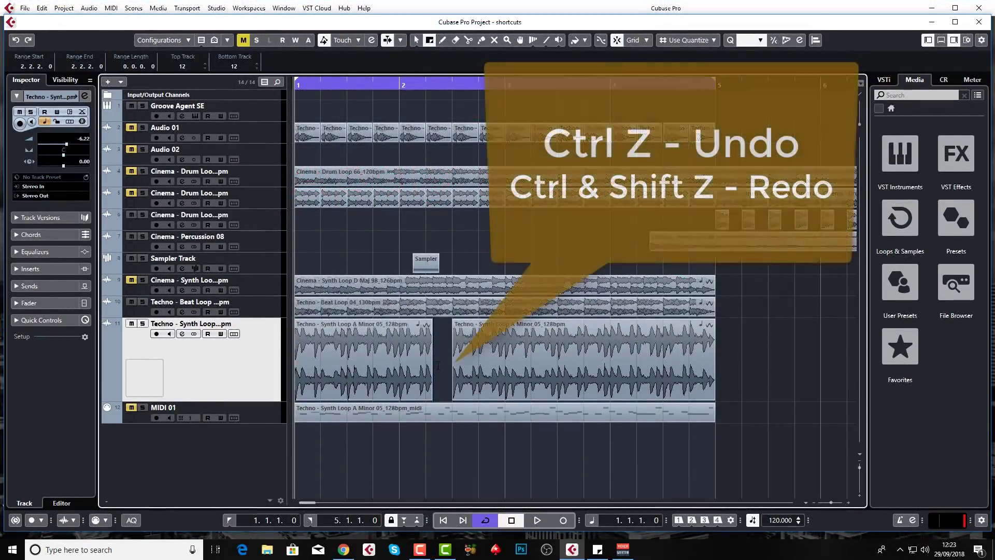
pyautogui.hotkey('ctrl', 'z')
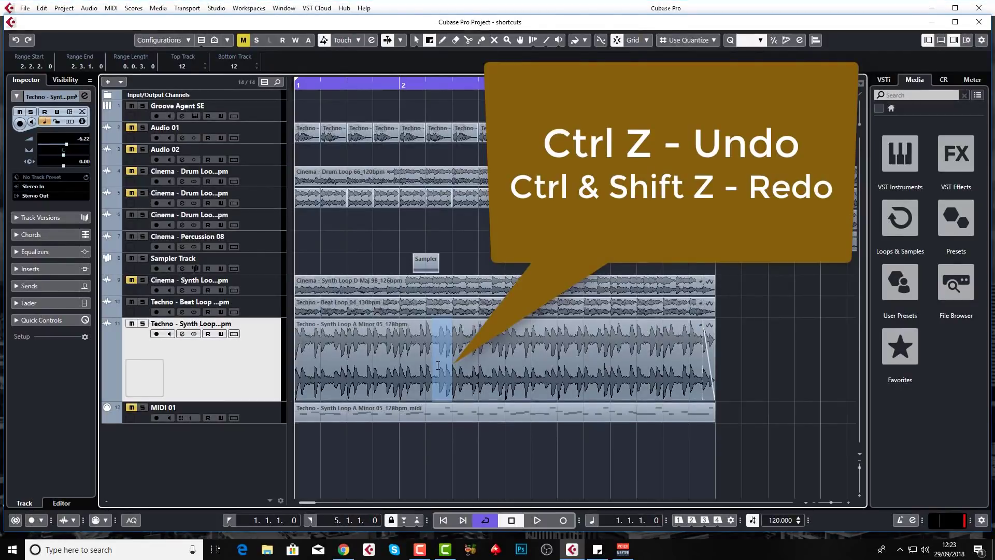
pyautogui.hotkey('ctrl', 'shift', 'z')
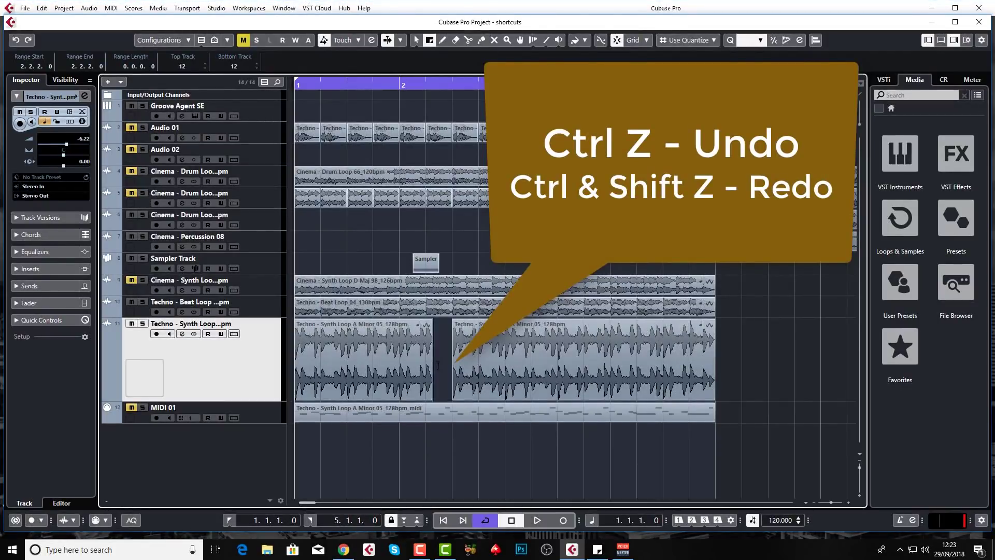
pyautogui.hotkey('ctrl', 'z')
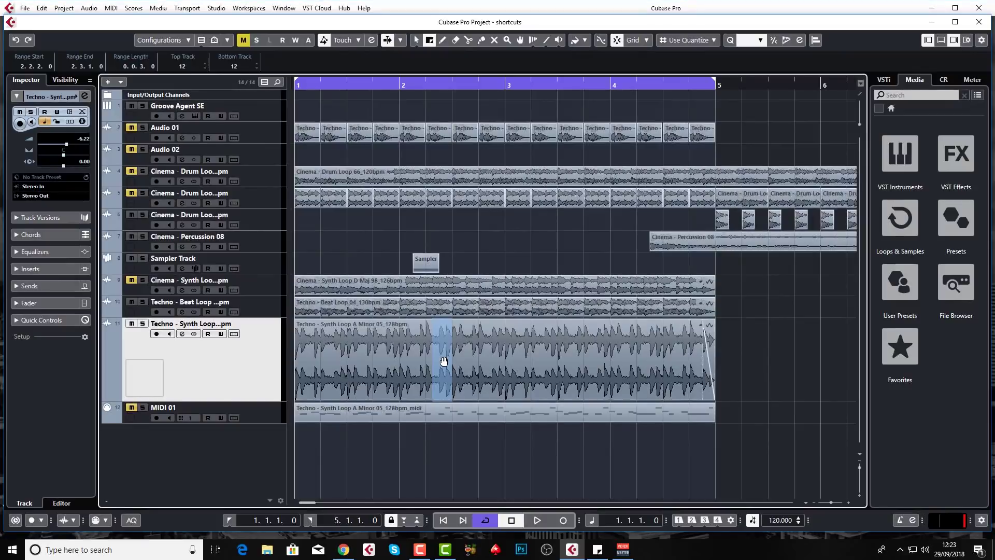
# Split the loop at both range edges, lower the middle piece to -1.81 dB, then undo back to one event.
pyautogui.hotkey('shift', 'x')
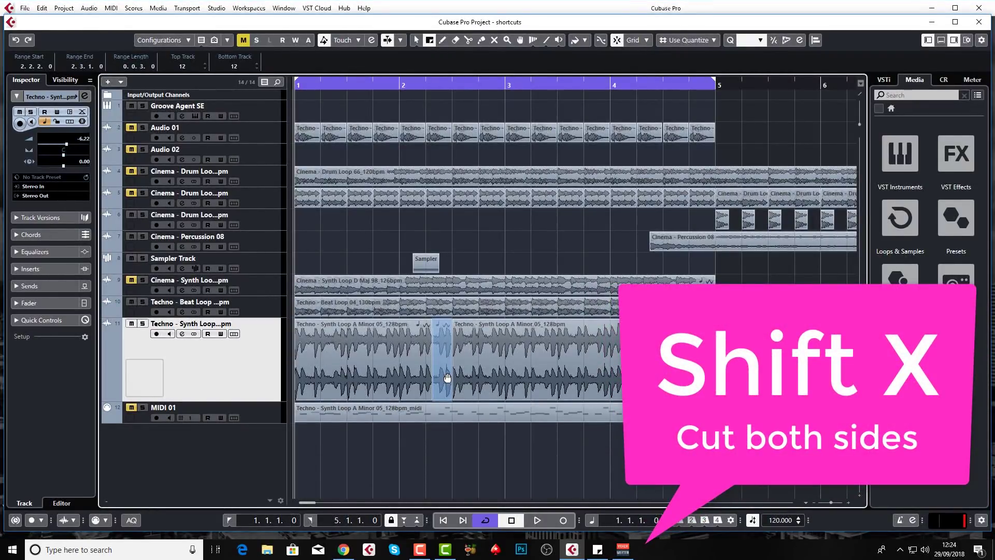
pyautogui.press('1')
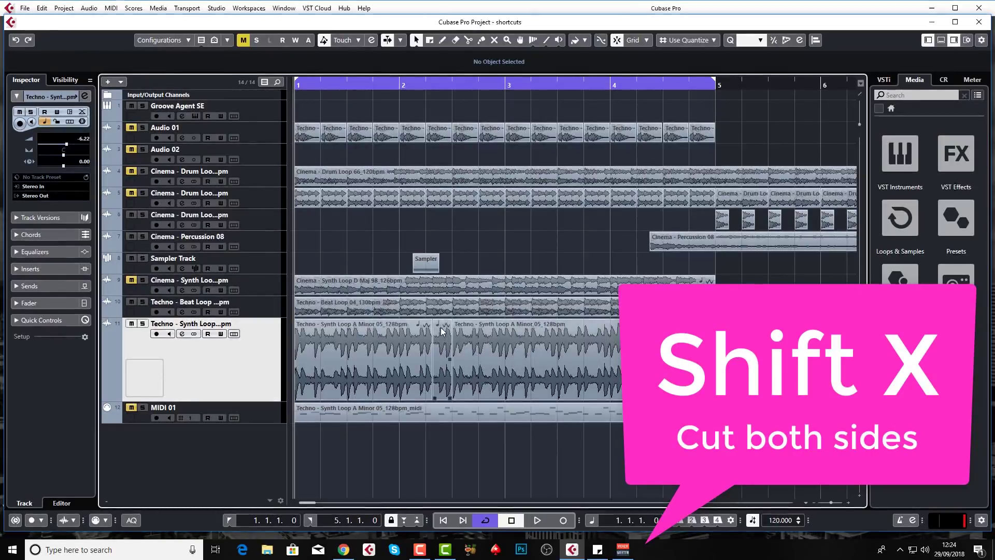
pyautogui.moveTo(443, 323); pyautogui.dragTo(452, 353)
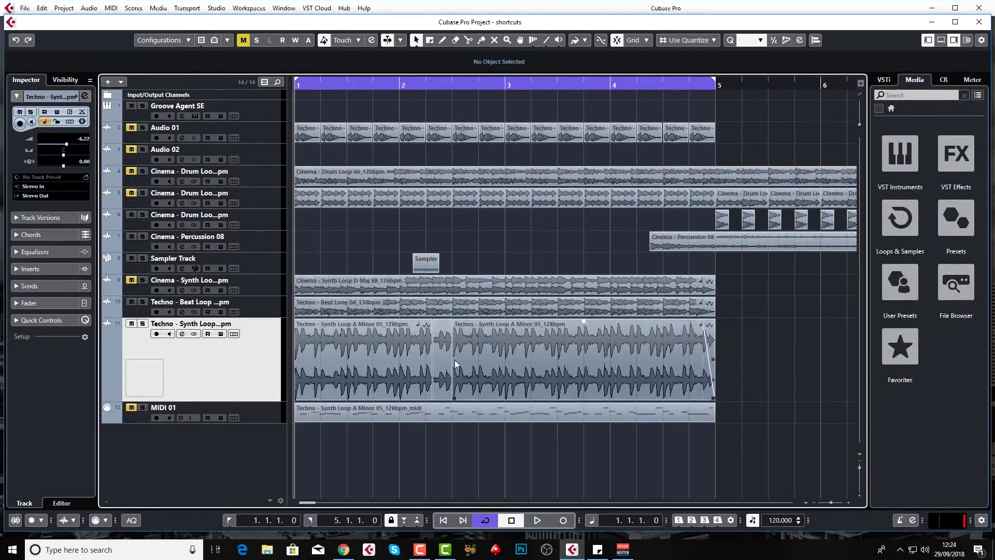
pyautogui.hotkey('ctrl', 'z')
pyautogui.hotkey('ctrl', 'z')
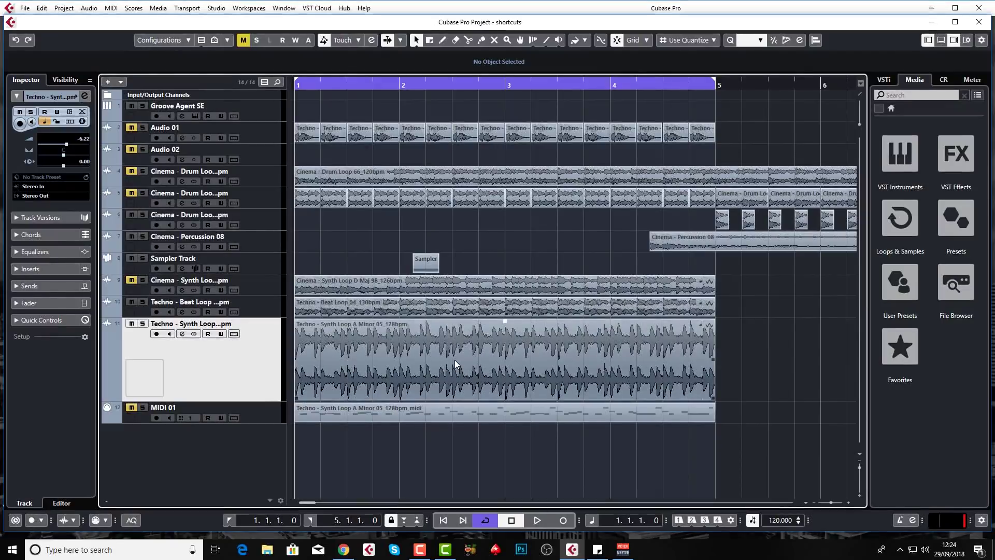
# Split the Techno synth loop on track 11 near 2.2.4 with the Scissors.
pyautogui.press('3')
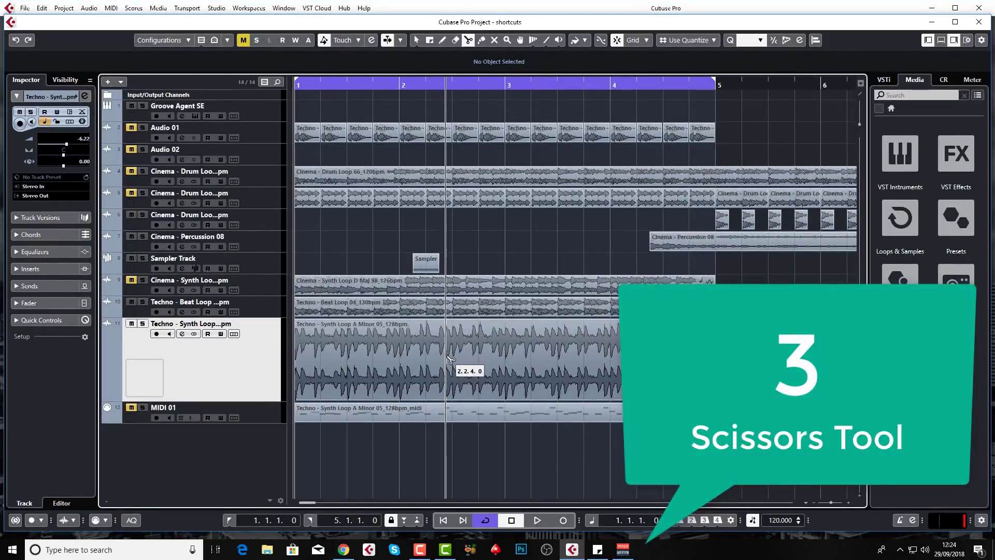
pyautogui.click(449, 359)
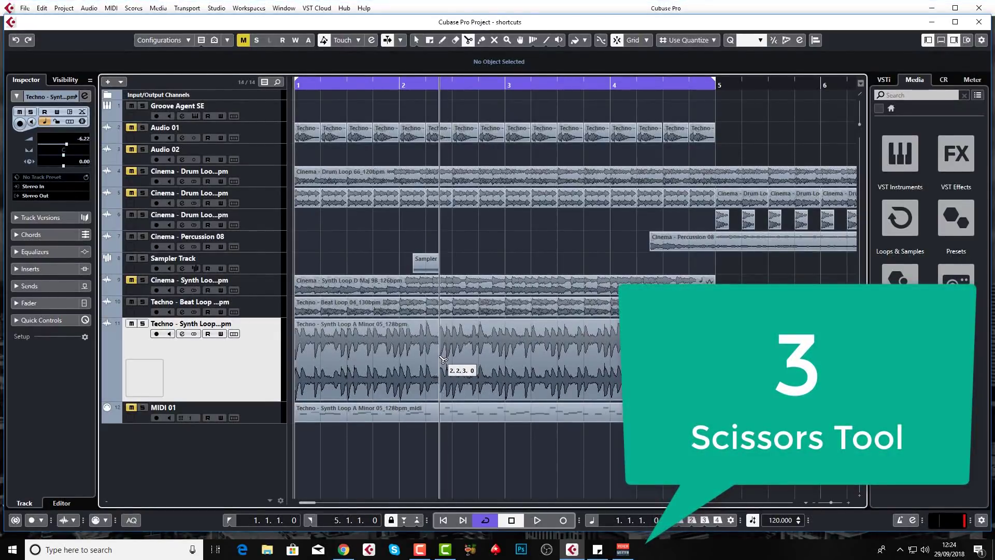
pyautogui.rightClick(473, 372)
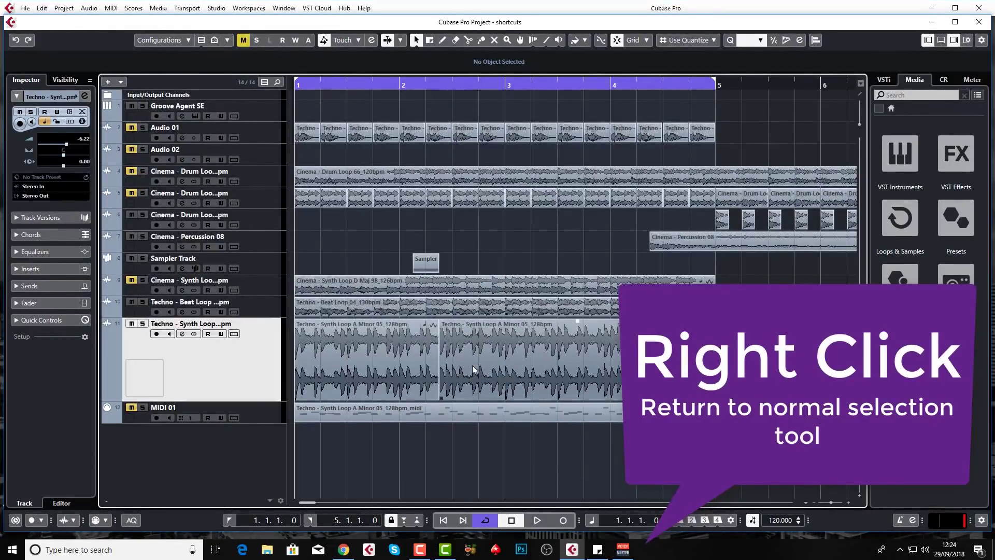
# Nudge the second part left to overlap the first, then crossfade the overlap.
pyautogui.moveTo(474, 368); pyautogui.dragTo(467, 366)
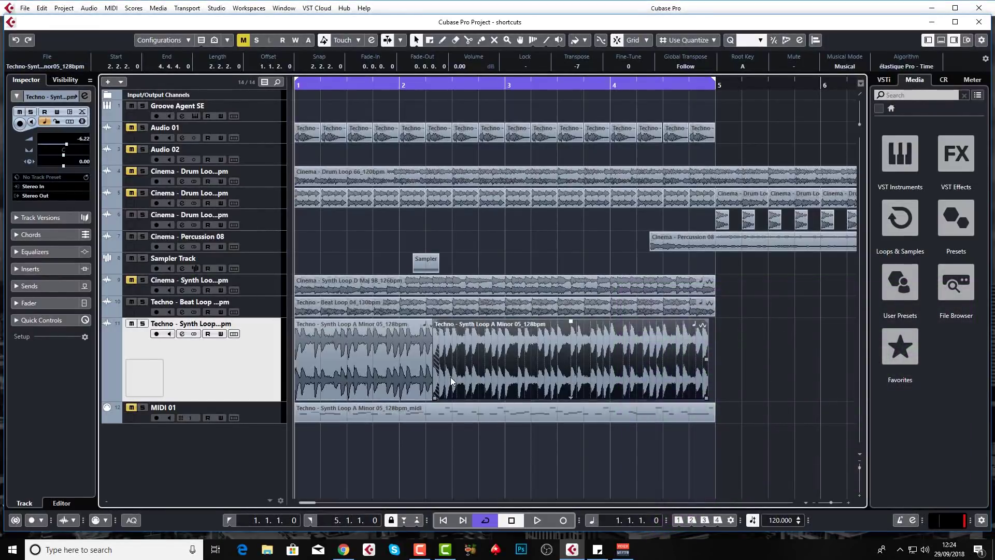
pyautogui.press('h')
pyautogui.press('h')
pyautogui.press('h')
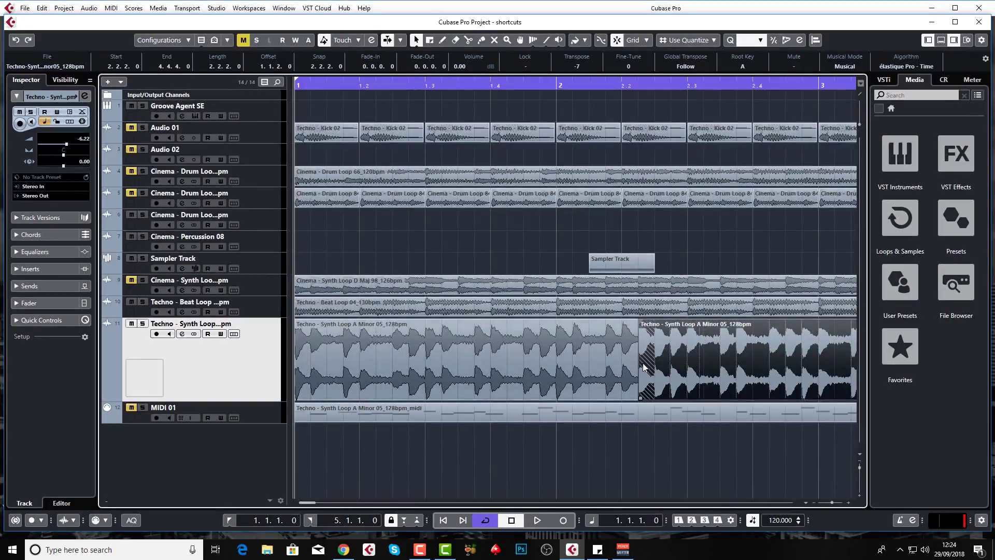
pyautogui.press('x')
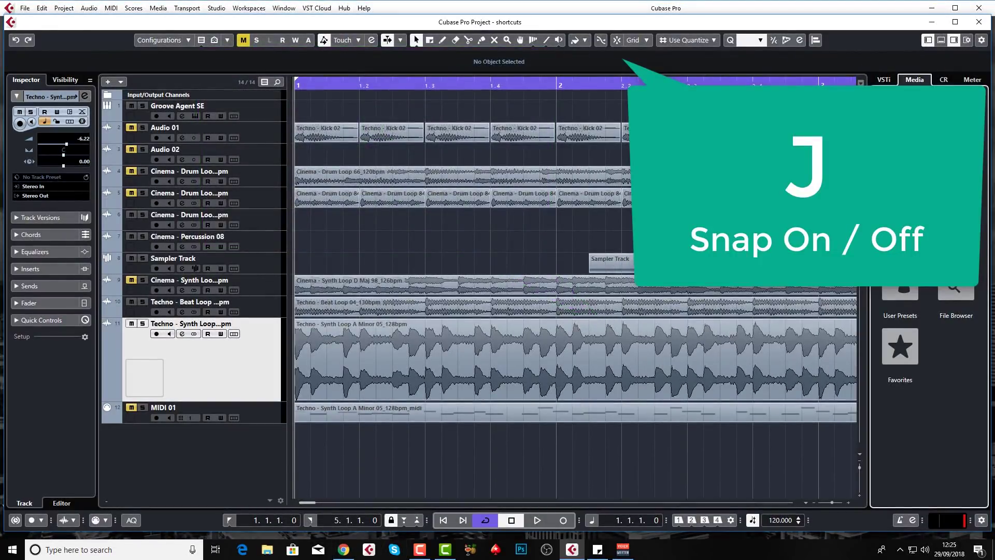
# Turn Snap on and set resizing to Sizing Applies Time-Stretch.
pyautogui.press('j')
pyautogui.click(617, 40)
pyautogui.click(617, 40)
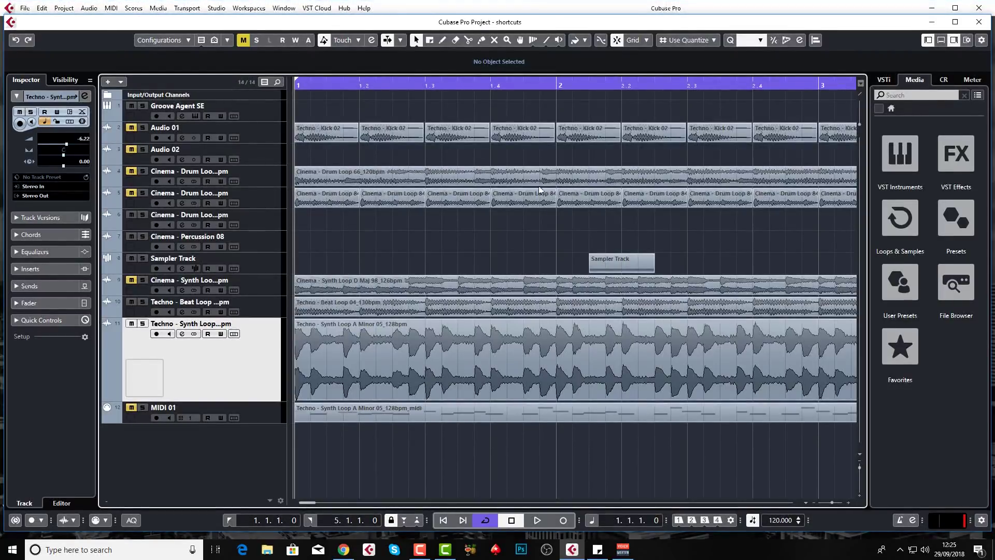
pyautogui.click(416, 41)
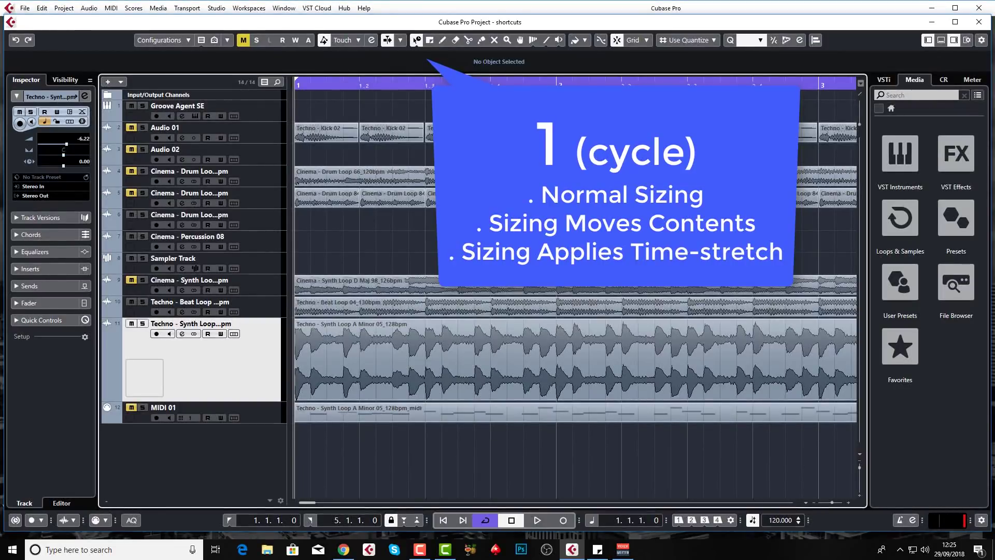
# Time-stretch the synth loop to end near 5.3, then undo so it ends at bar 5.
pyautogui.click(518, 200)
pyautogui.press('g')
pyautogui.press('g')
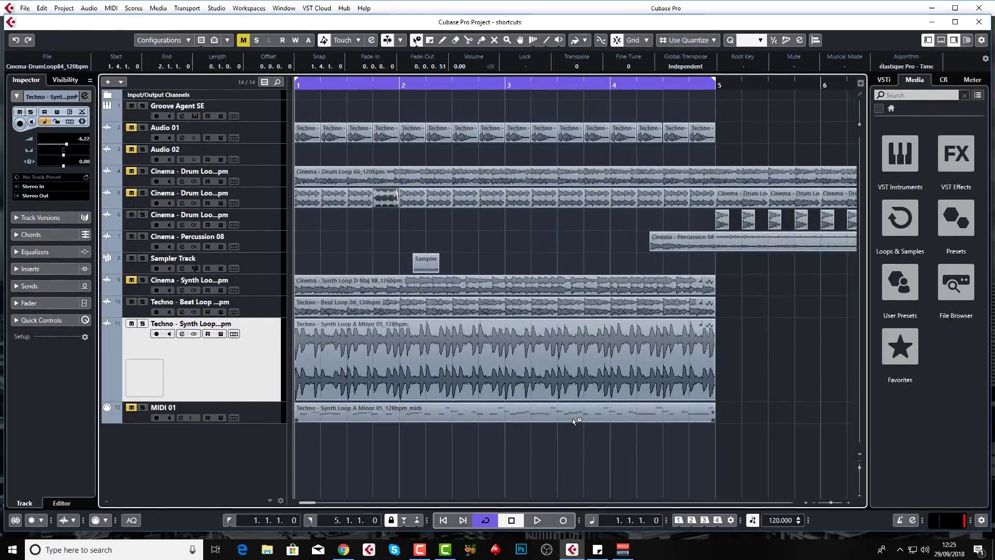
pyautogui.press('g')
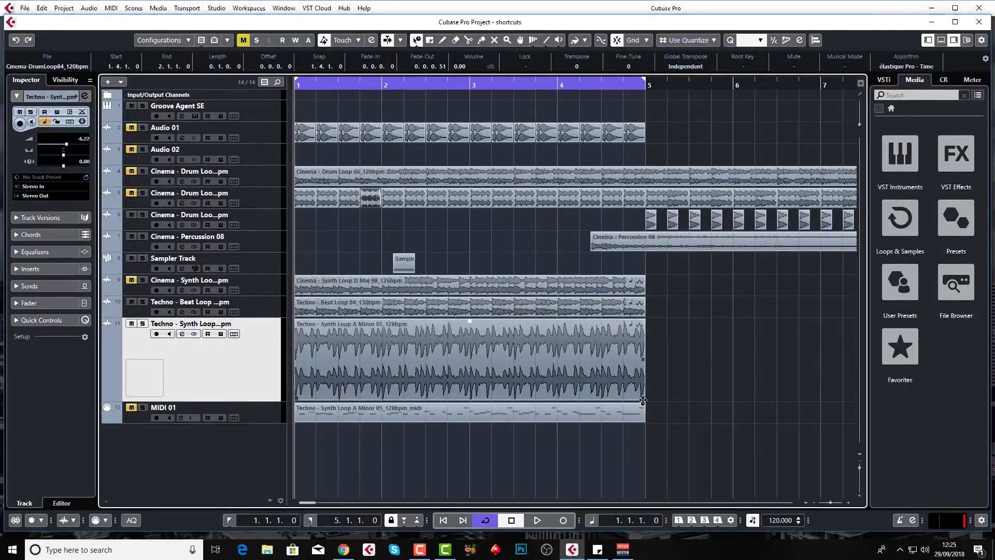
pyautogui.moveTo(643, 400); pyautogui.dragTo(686, 400)
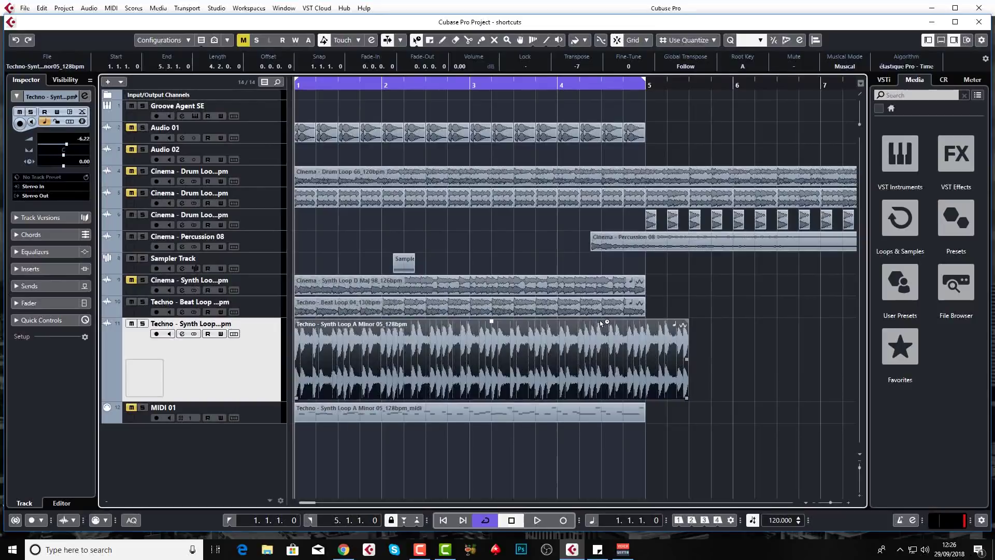
pyautogui.press('1')
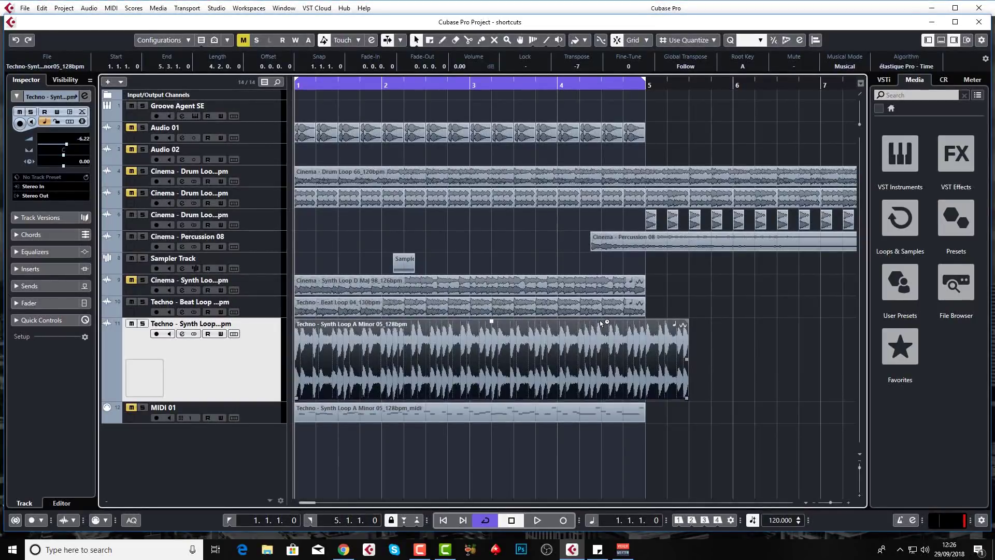
pyautogui.hotkey('ctrl', 'z')
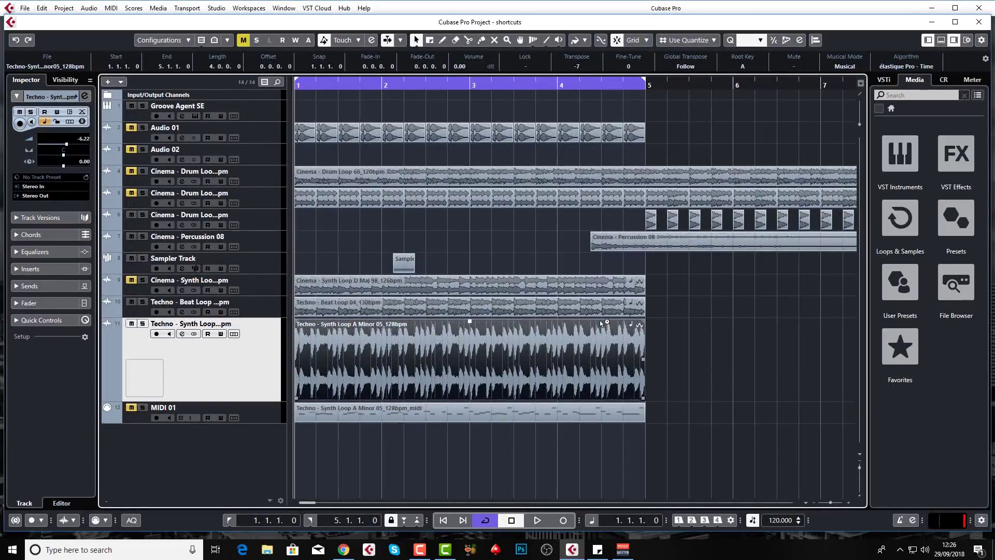
pyautogui.click(480, 496)
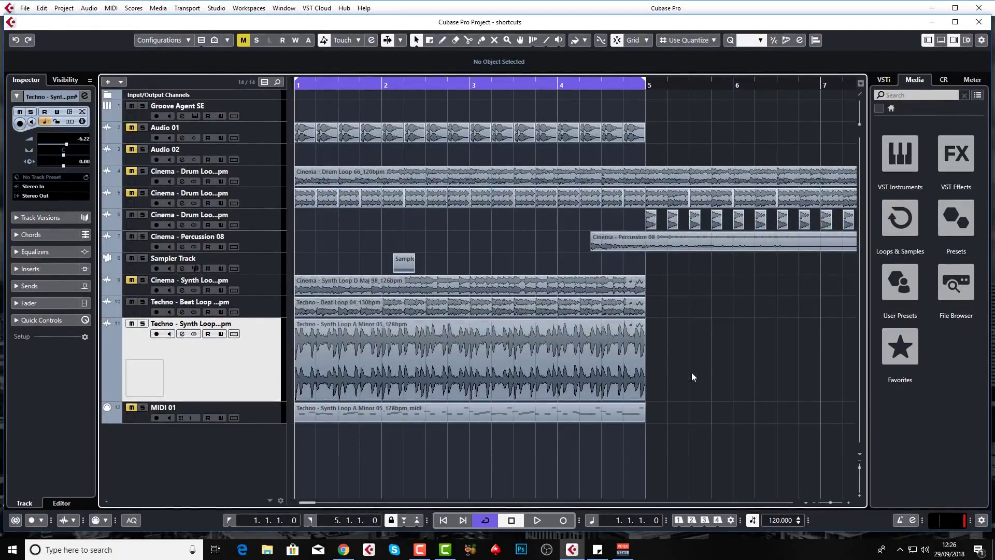
pyautogui.press('F2')
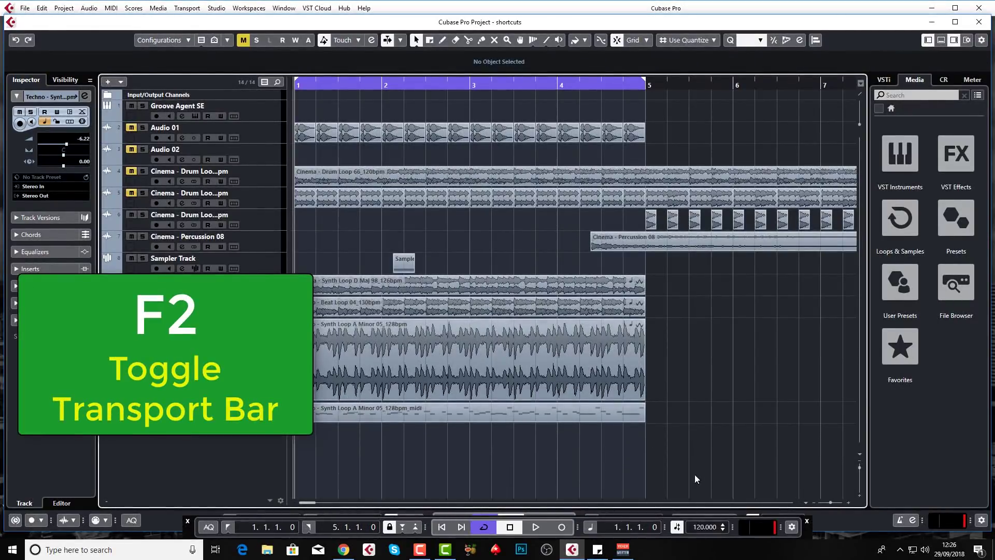
pyautogui.moveTo(187, 527); pyautogui.dragTo(200, 456)
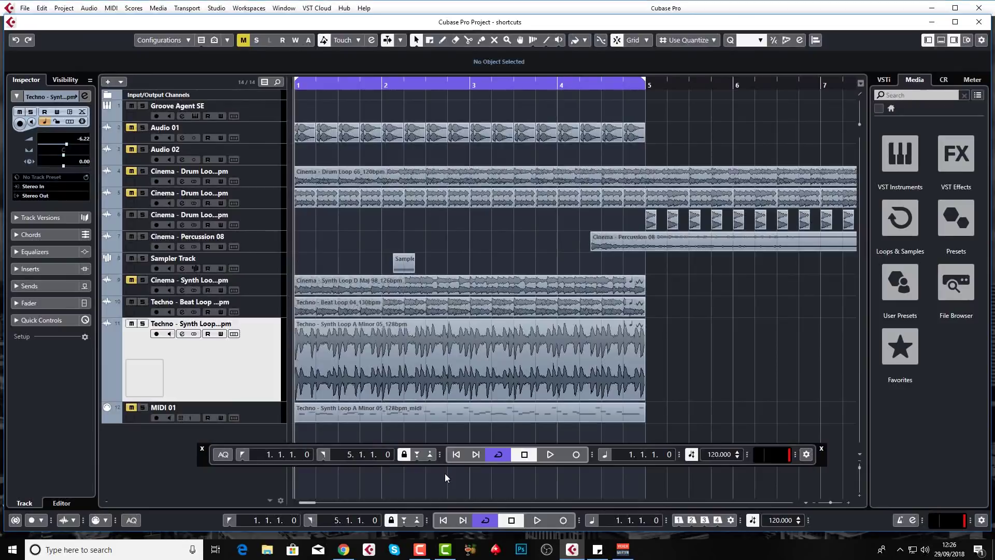
pyautogui.press('F2')
pyautogui.press('F3')
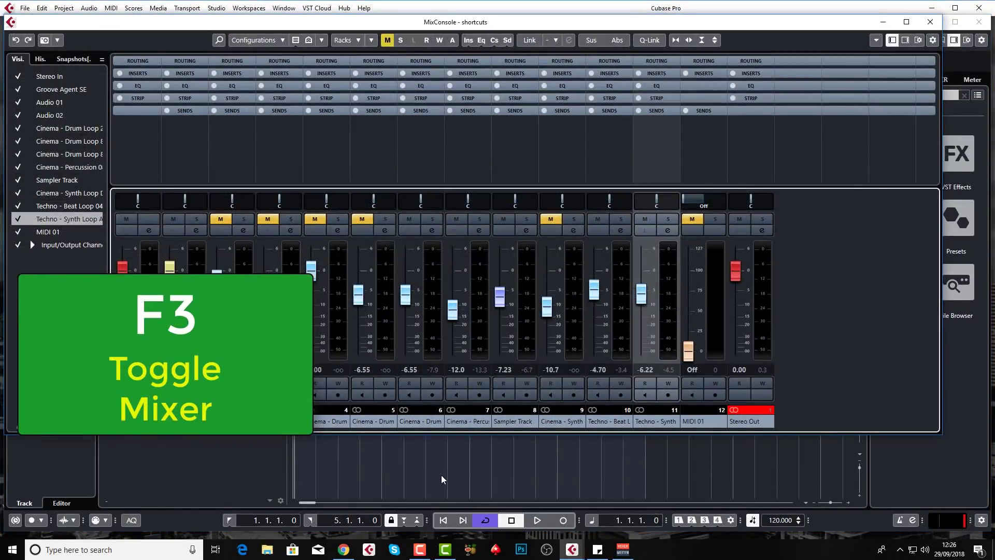
pyautogui.press('F3')
pyautogui.hotkey('alt', 'F3')
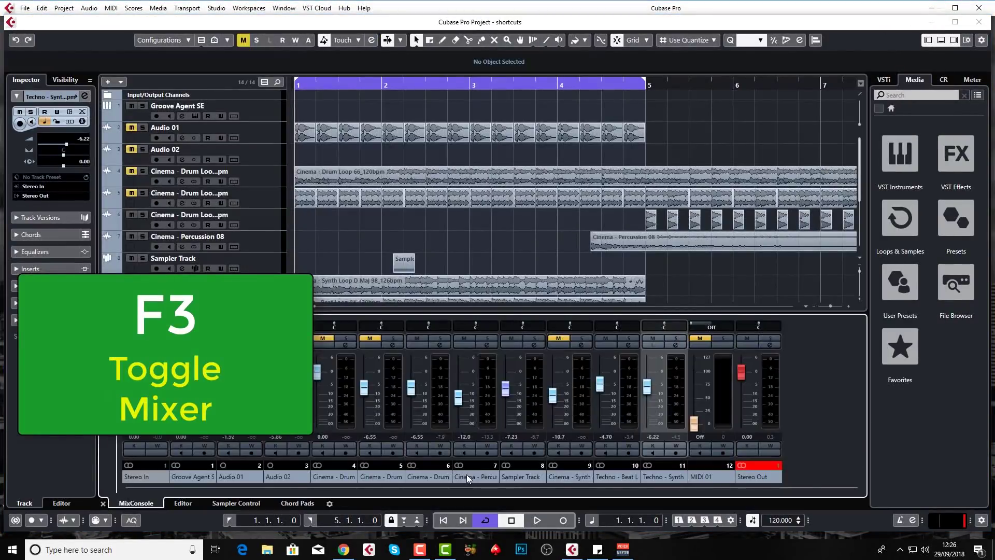
pyautogui.hotkey('alt', 'F3')
pyautogui.press('F4')
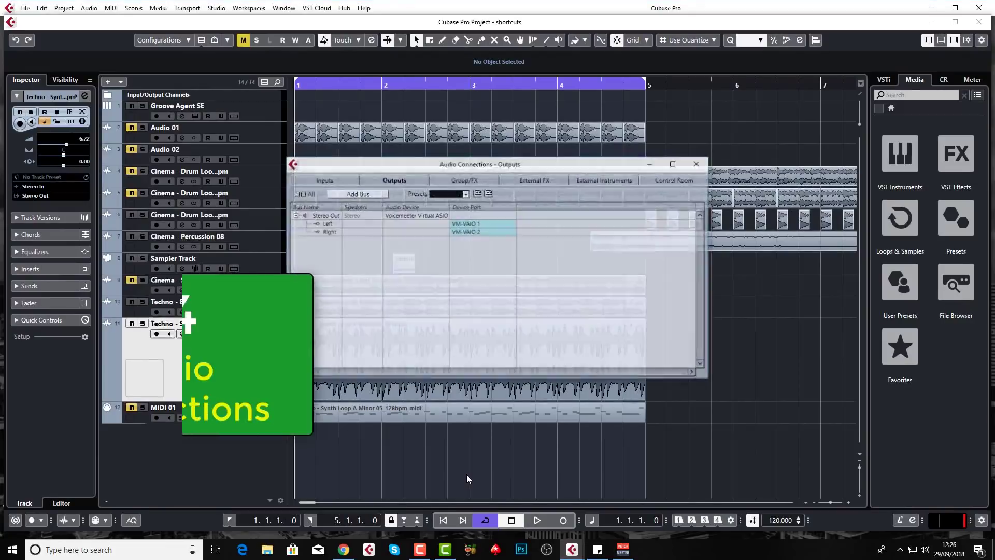
pyautogui.press('F4')
pyautogui.press('F5')
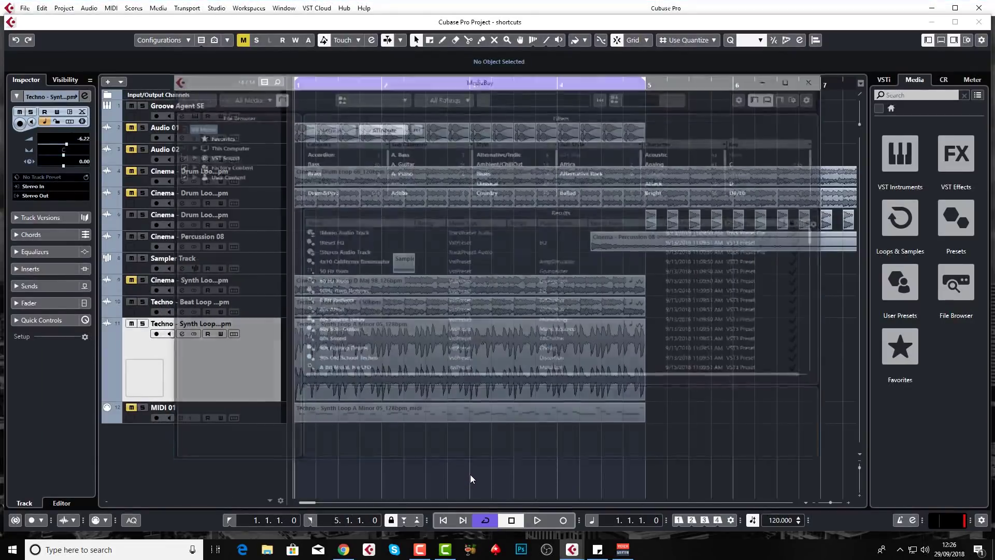
pyautogui.press('F5')
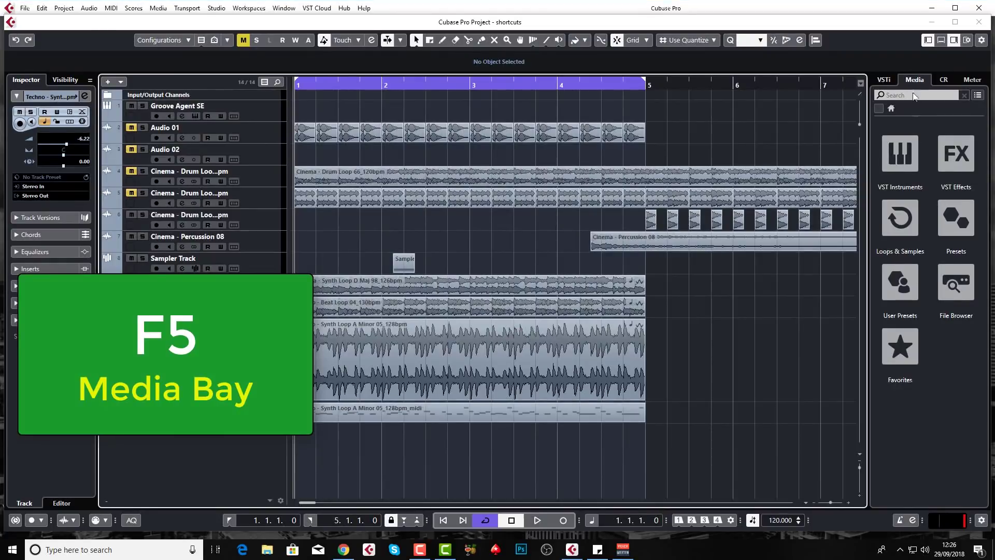
pyautogui.press('F6')
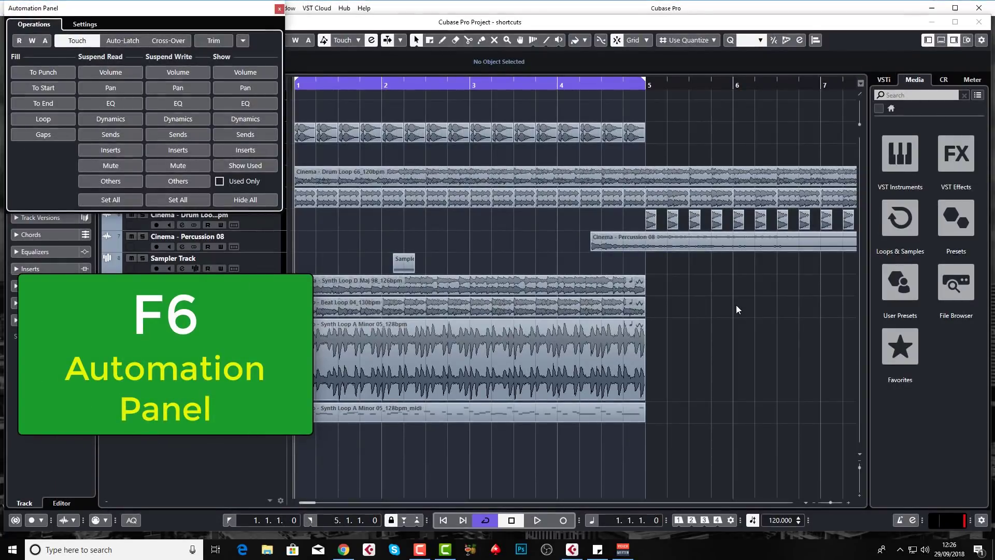
pyautogui.press('F6')
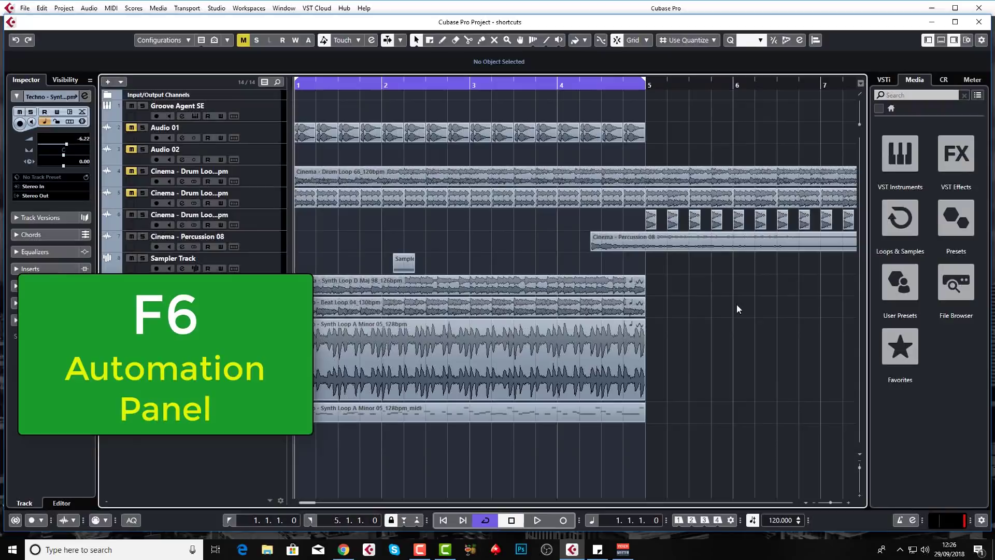
pyautogui.press('F7')
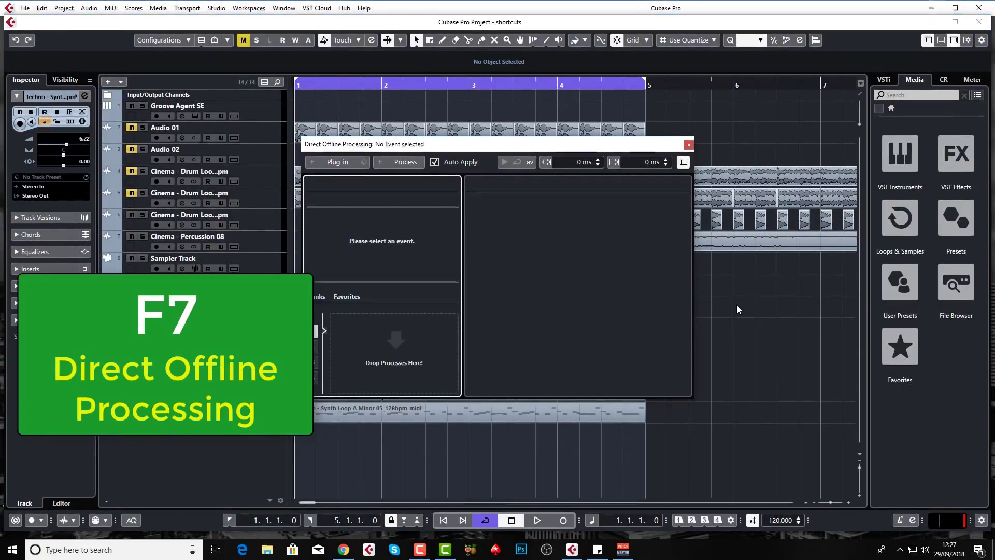
pyautogui.press('F7')
pyautogui.press('F8')
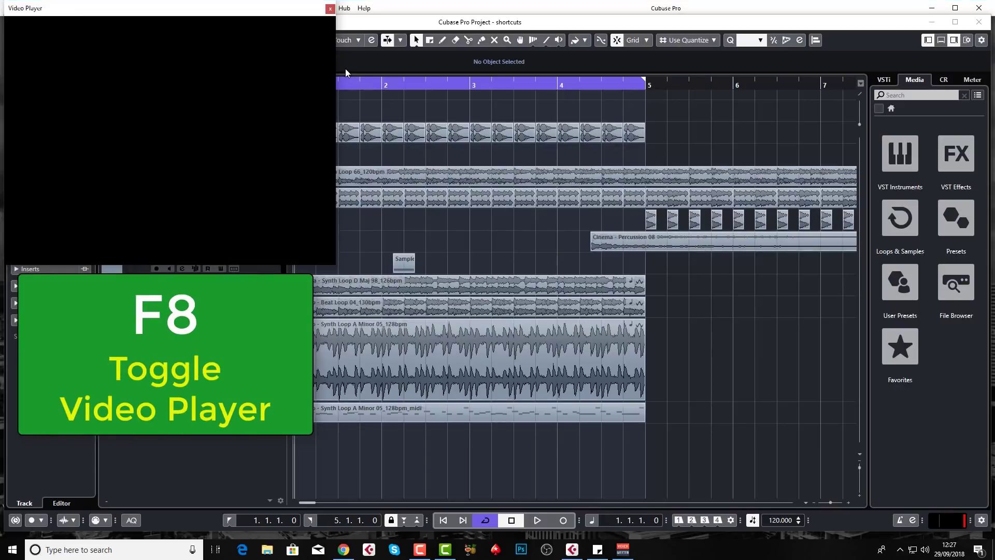
pyautogui.press('F8')
pyautogui.press('F11')
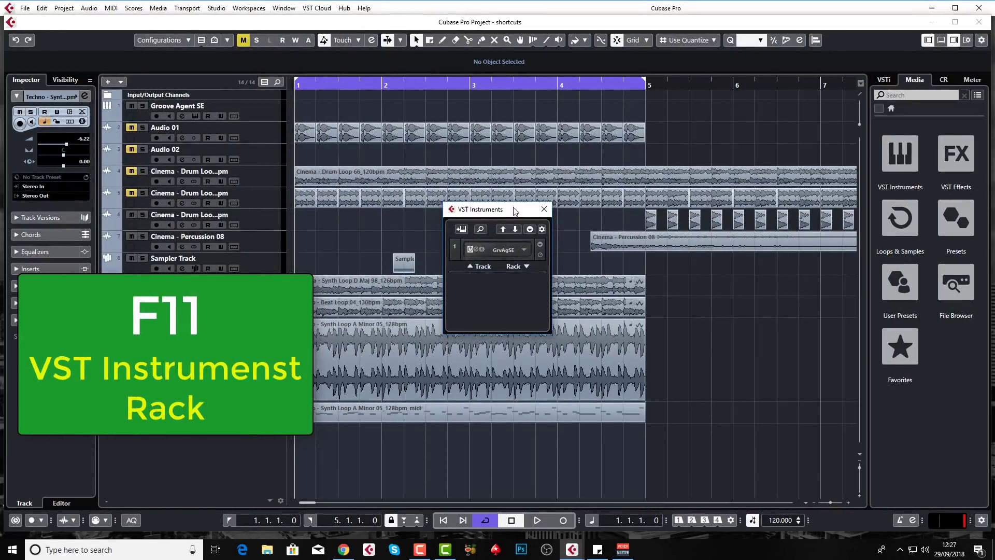
pyautogui.press('F11')
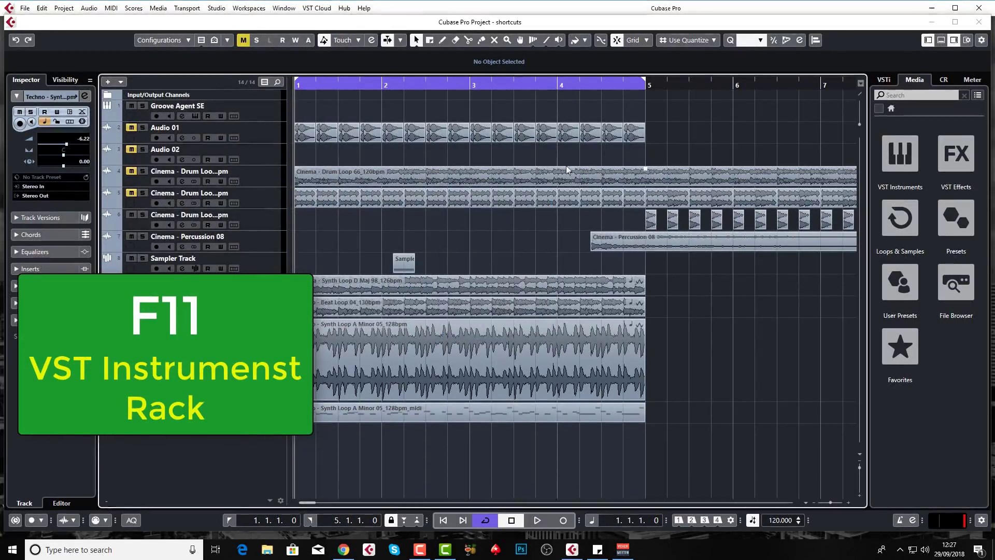
pyautogui.click(893, 81)
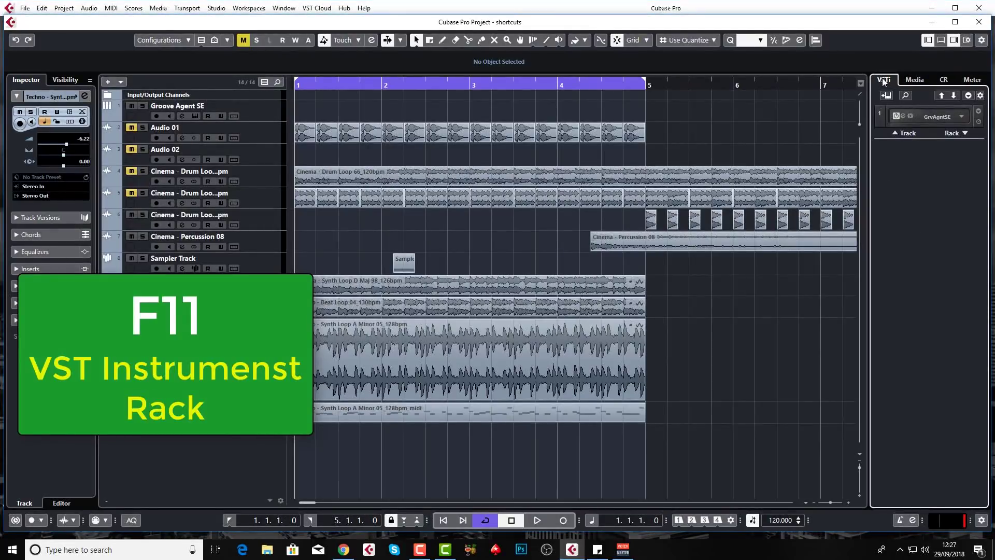
pyautogui.press('F11')
pyautogui.press('F12')
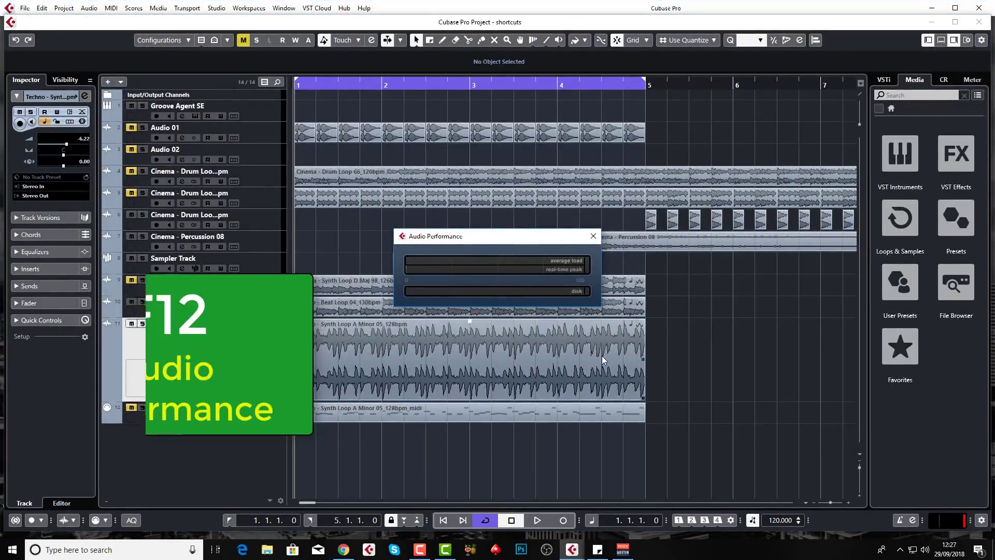
pyautogui.click(593, 236)
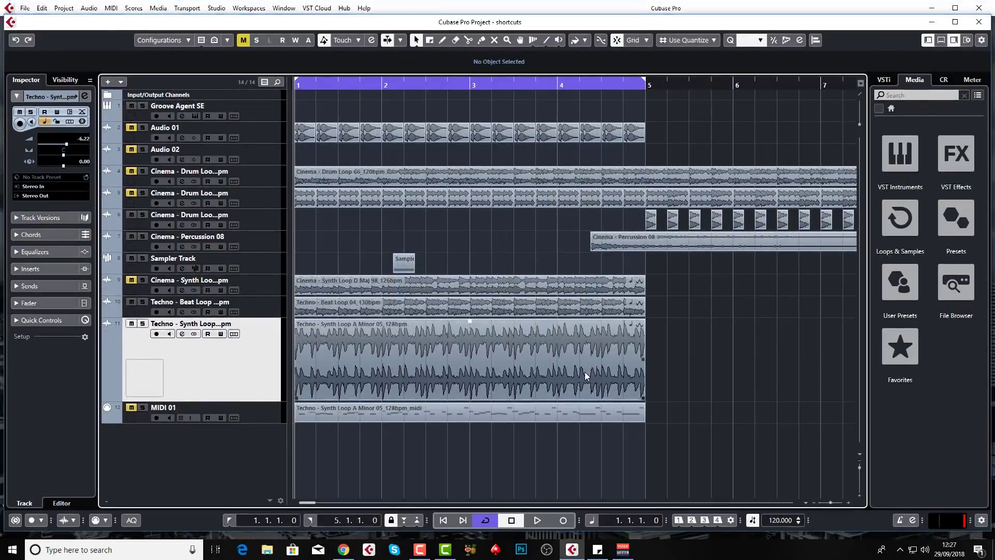
pyautogui.click(556, 369)
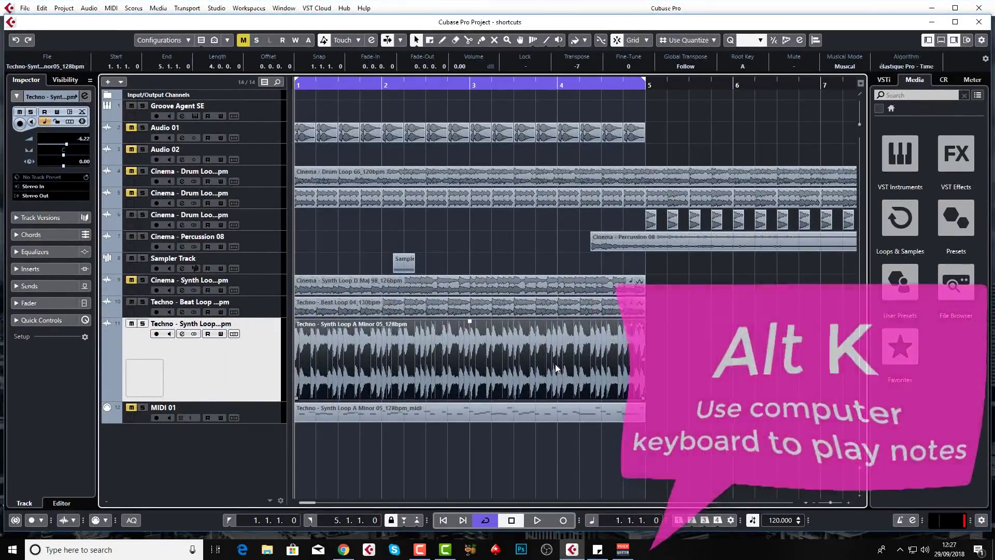
# Show the On-Screen Keyboard with Alt+K, then close it again.
pyautogui.hotkey('alt', 'k')
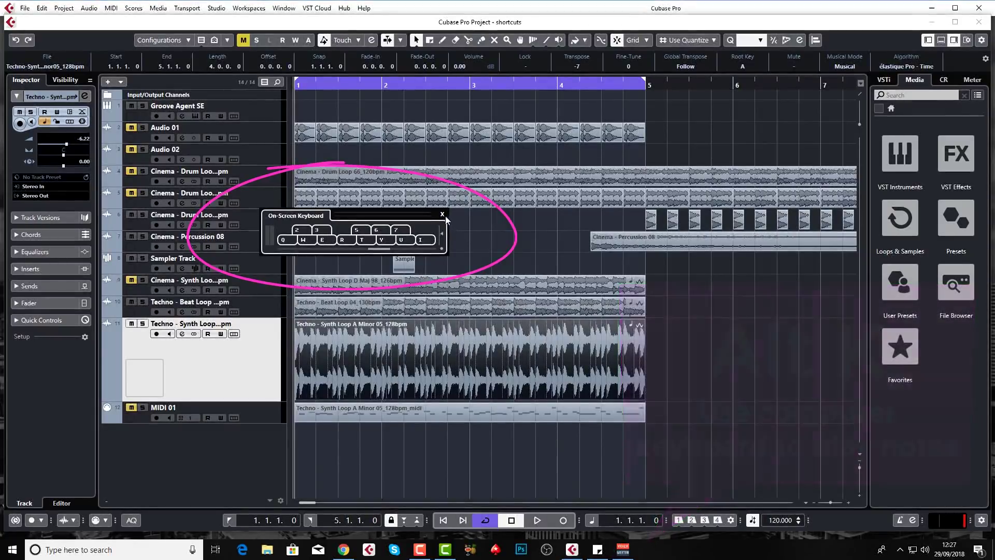
pyautogui.click(443, 214)
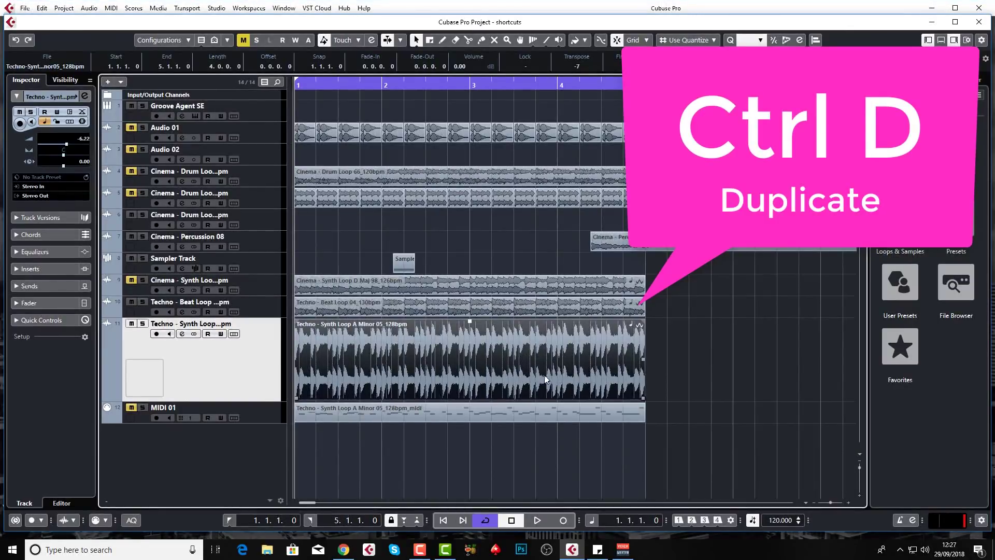
pyautogui.hotkey('ctrl', 'd')
pyautogui.hscroll(3, 546, 364)
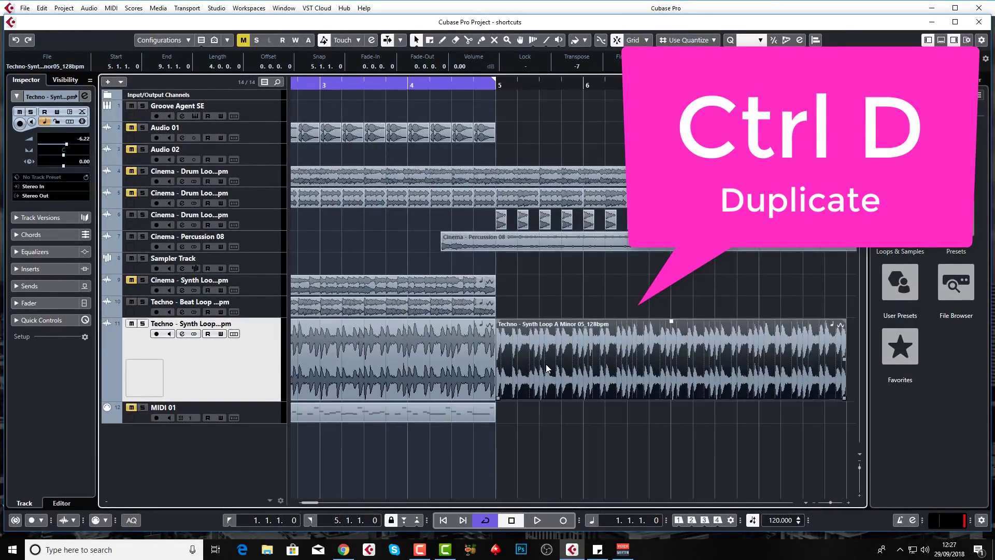
pyautogui.hotkey('ctrl', 'z')
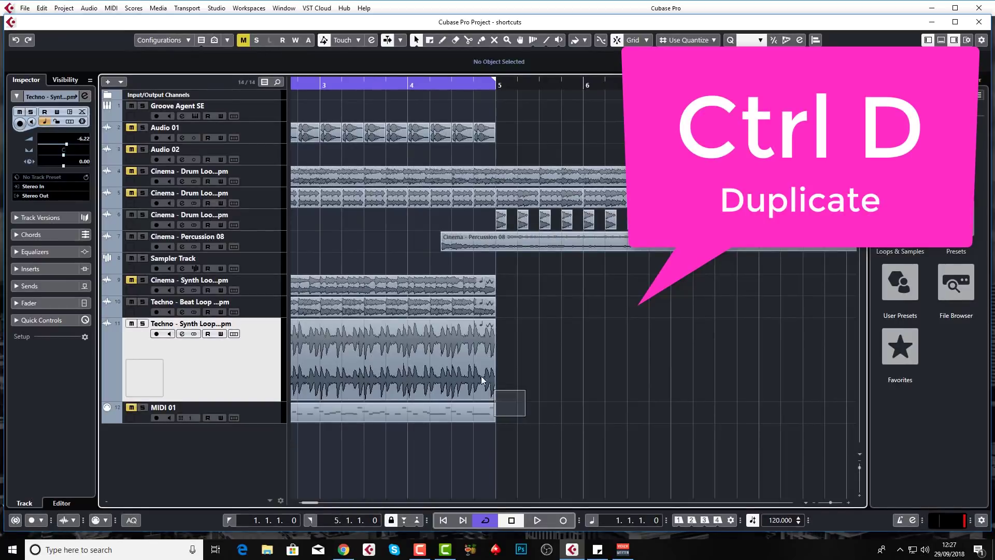
pyautogui.click(474, 371)
pyautogui.hotkey('ctrl', 'd')
pyautogui.press('g')
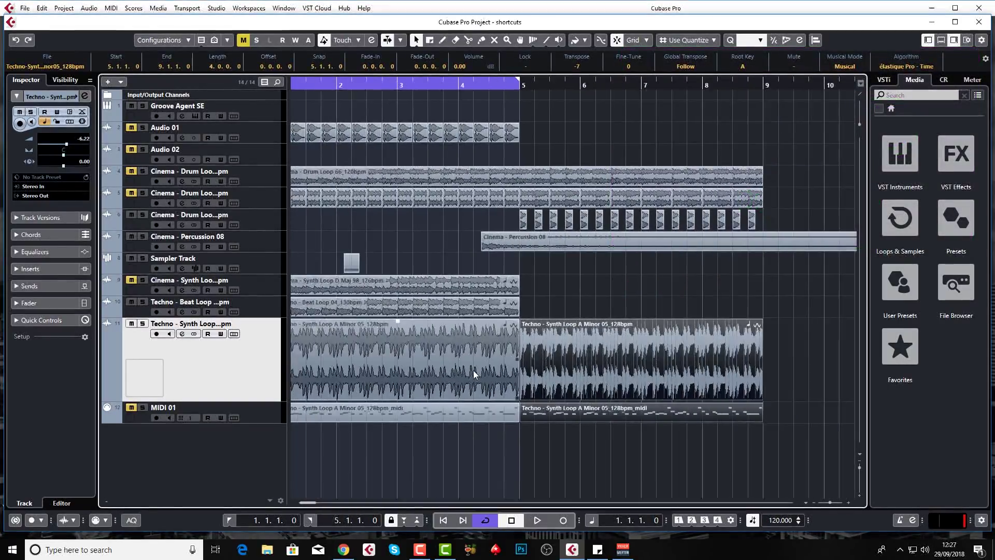
pyautogui.press('g')
pyautogui.press('g')
pyautogui.press('g')
pyautogui.press('g')
pyautogui.hotkey('ctrl', 'd')
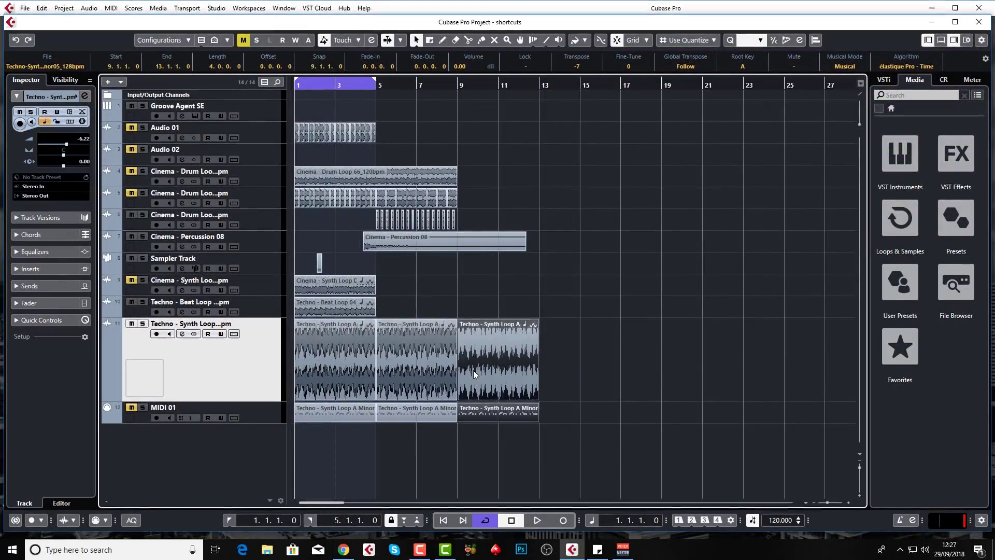
pyautogui.hotkey('ctrl', 'd')
pyautogui.hotkey('ctrl', 'd')
pyautogui.hotkey('ctrl', 'd')
pyautogui.hotkey('ctrl', 'd')
pyautogui.hotkey('ctrl', 'd')
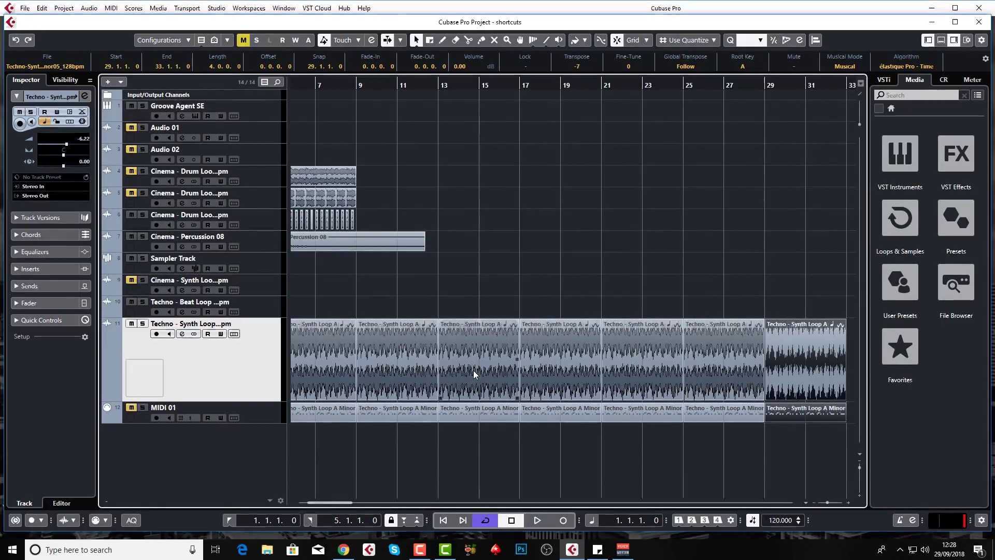
pyautogui.hotkey('ctrl', 'z')
pyautogui.hotkey('ctrl', 'z')
pyautogui.hotkey('ctrl', 'z')
pyautogui.hotkey('ctrl', 'z')
pyautogui.hotkey('ctrl', 'z')
pyautogui.hotkey('ctrl', 'z')
pyautogui.hotkey('ctrl', 'z')
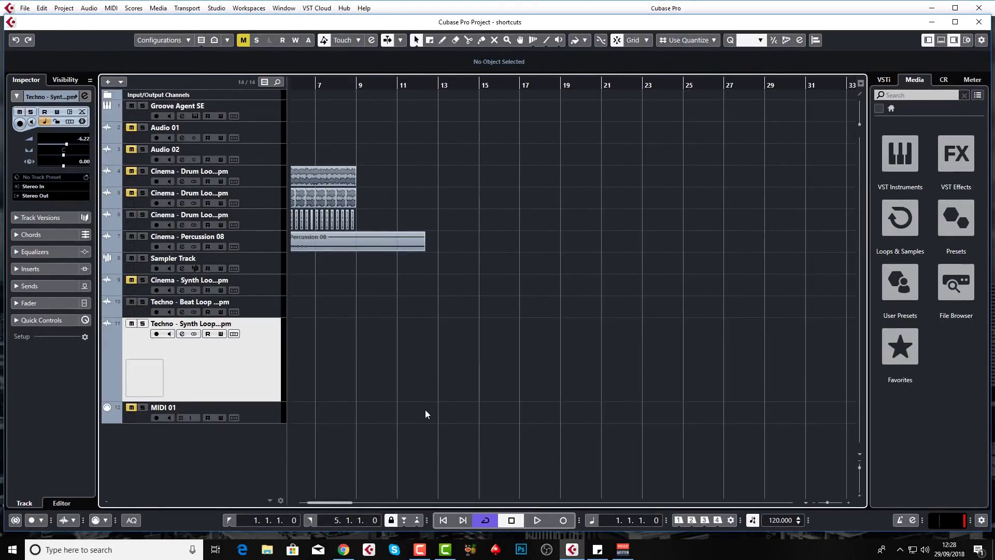
pyautogui.hotkey('ctrl', 'z')
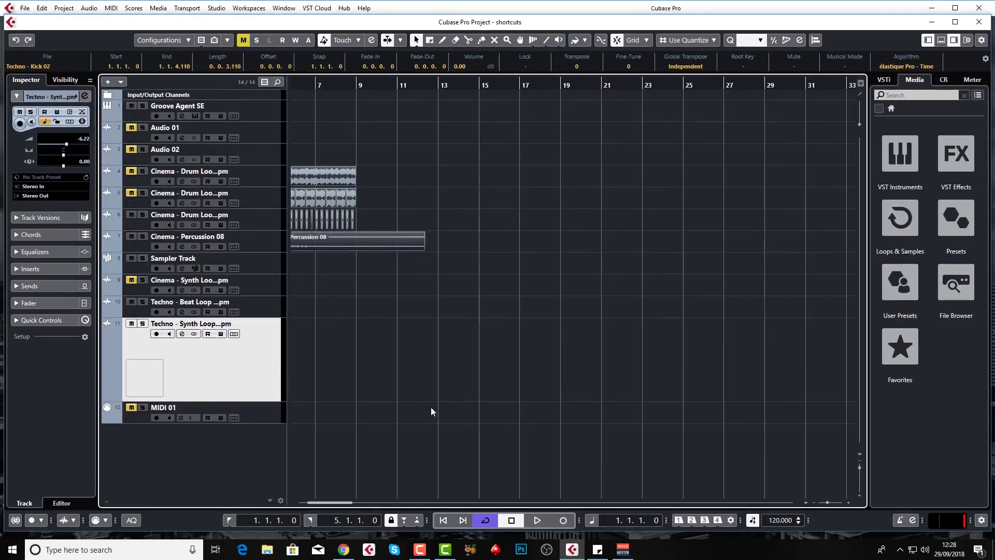
pyautogui.press('Home')
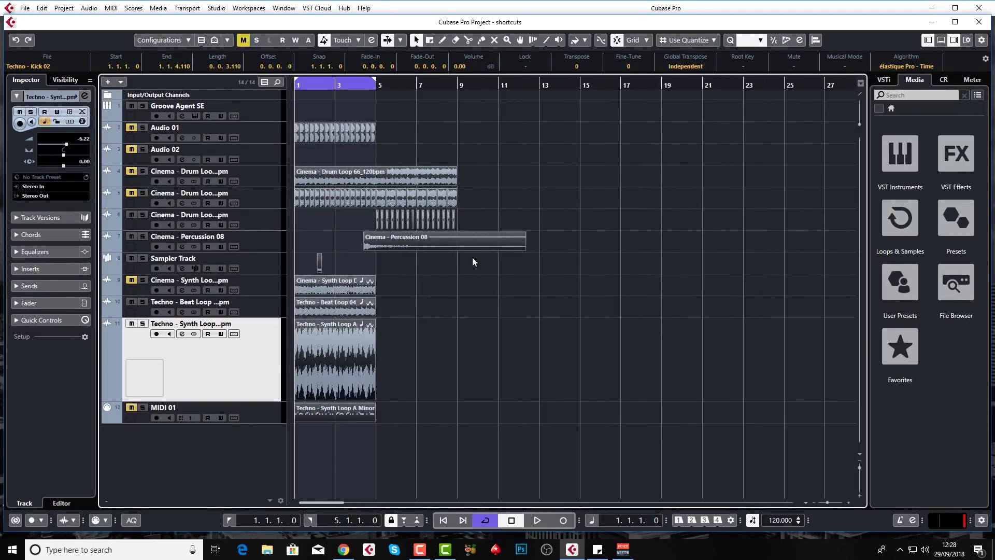
pyautogui.hotkey('ctrl', 'z')
pyautogui.hotkey('ctrl', 'z')
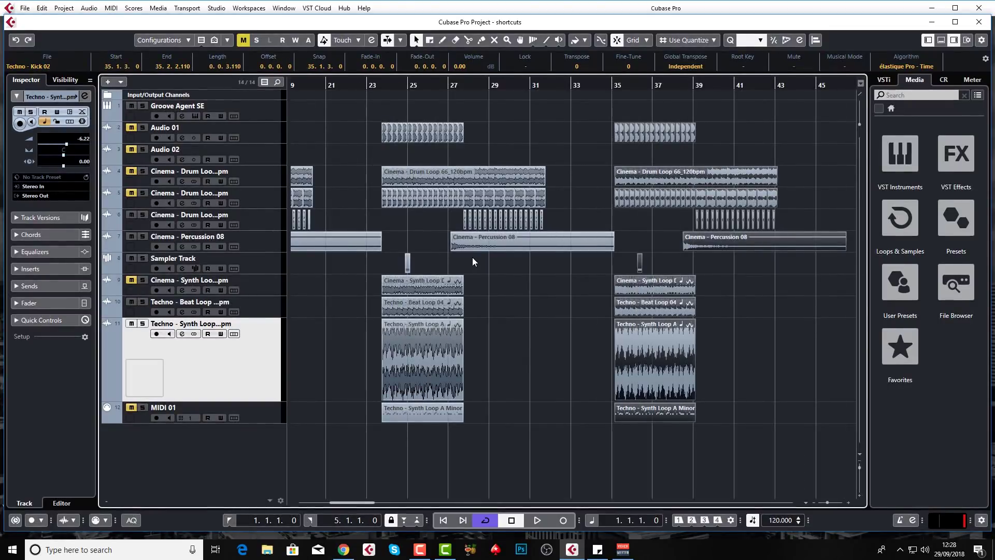
pyautogui.press('f')
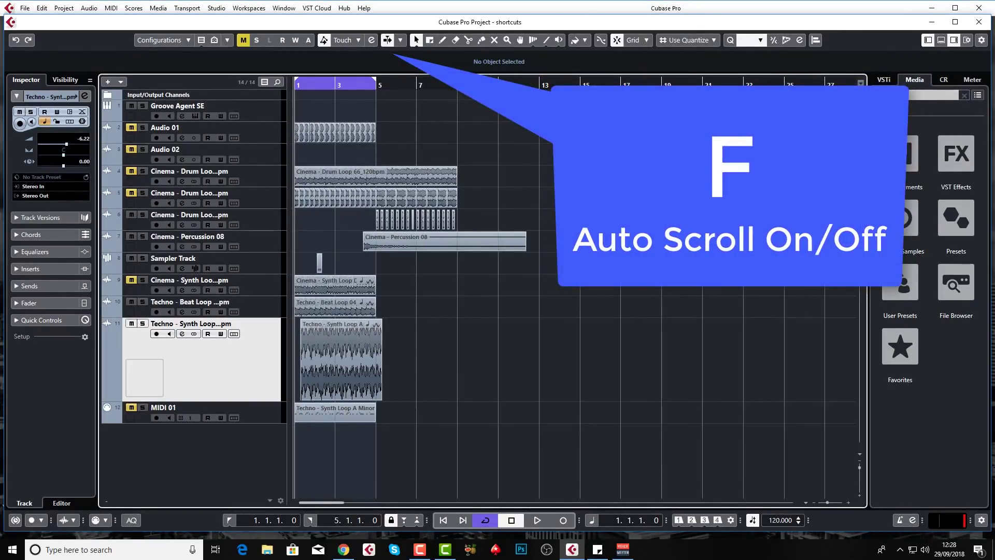
# Play from just after bar 9 with the view following, stopping at 10.2.1.72.
pyautogui.press('h')
pyautogui.press('h')
pyautogui.press('h')
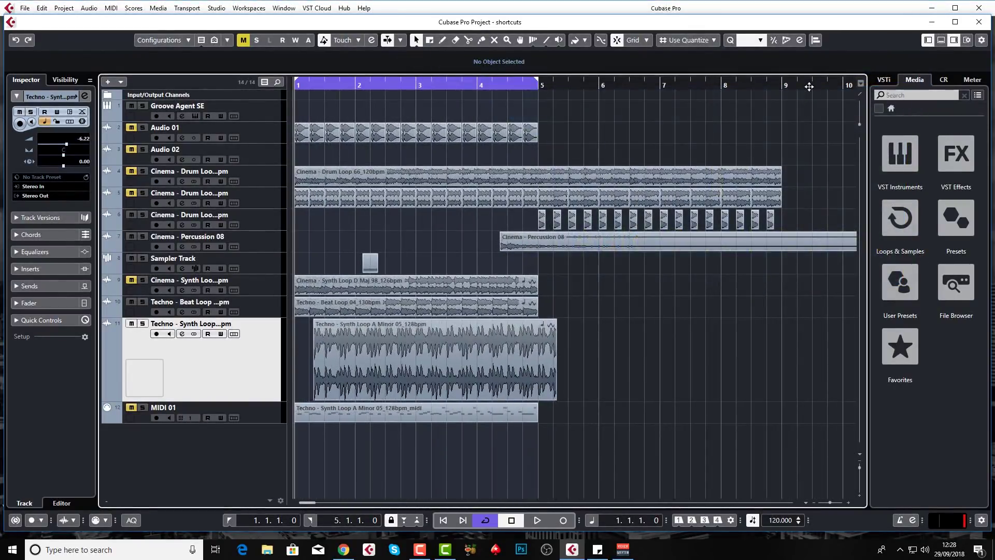
pyautogui.click(809, 98)
pyautogui.press('space')
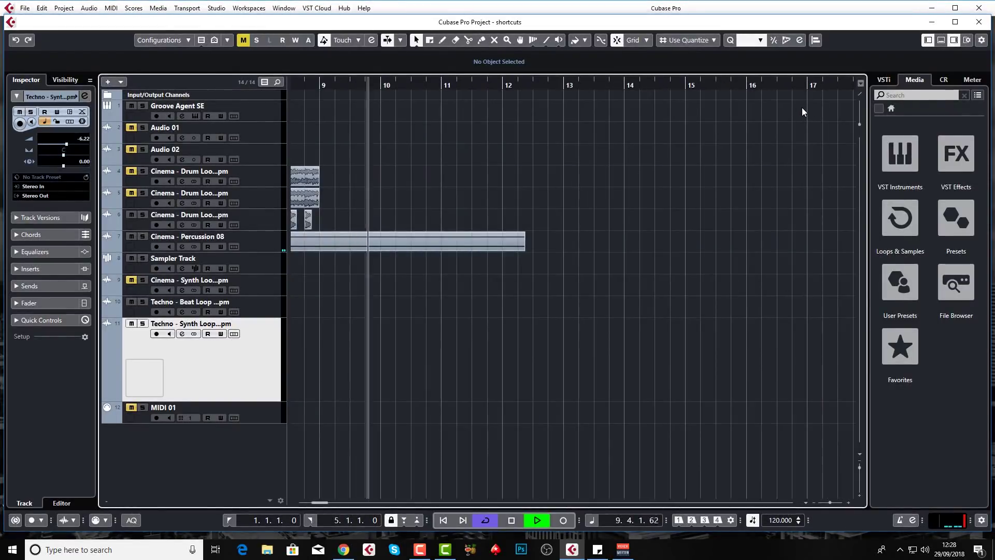
pyautogui.press('space')
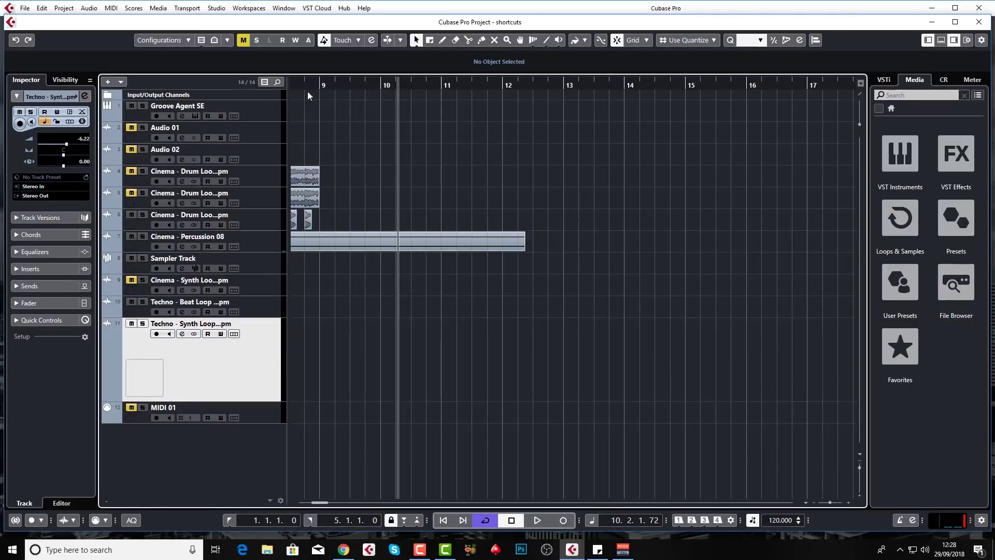
pyautogui.hscroll(-6, 352, 324)
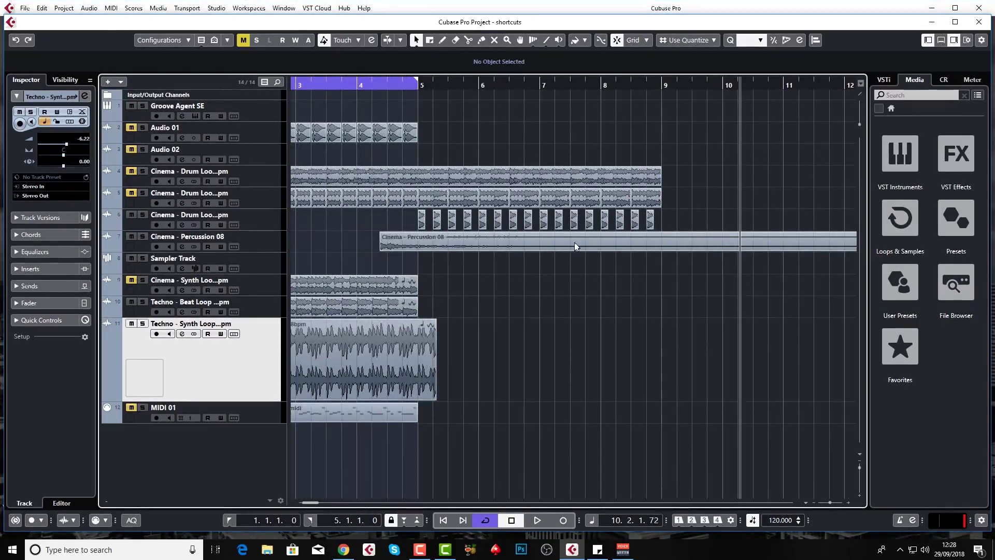
# Place the project cursor in the ruler just after bar 11.
pyautogui.click(789, 98)
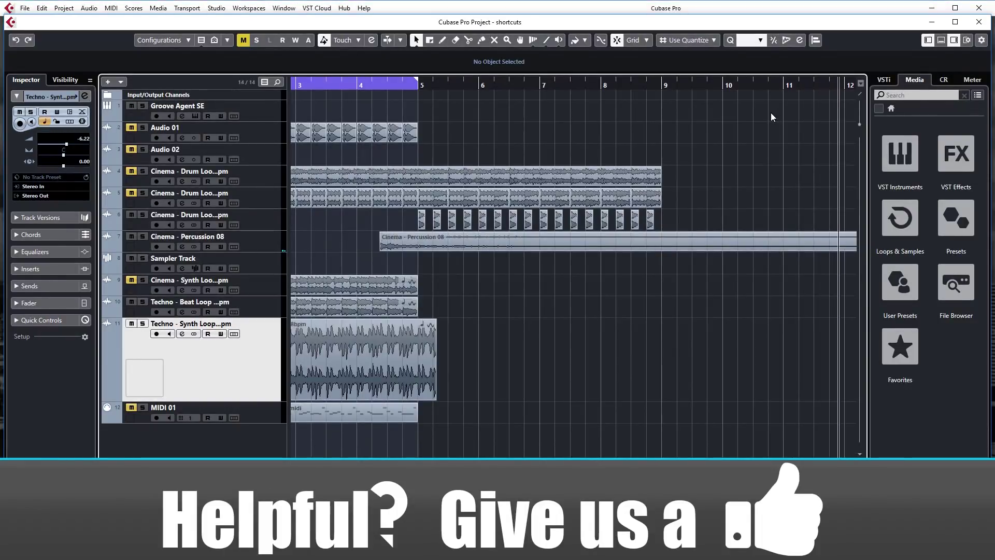